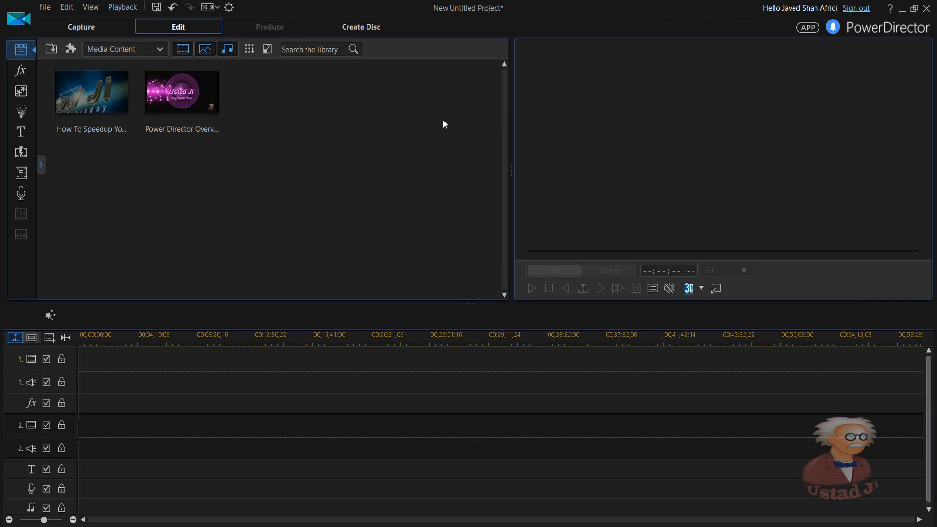
drag(486, 69, 49, 243)
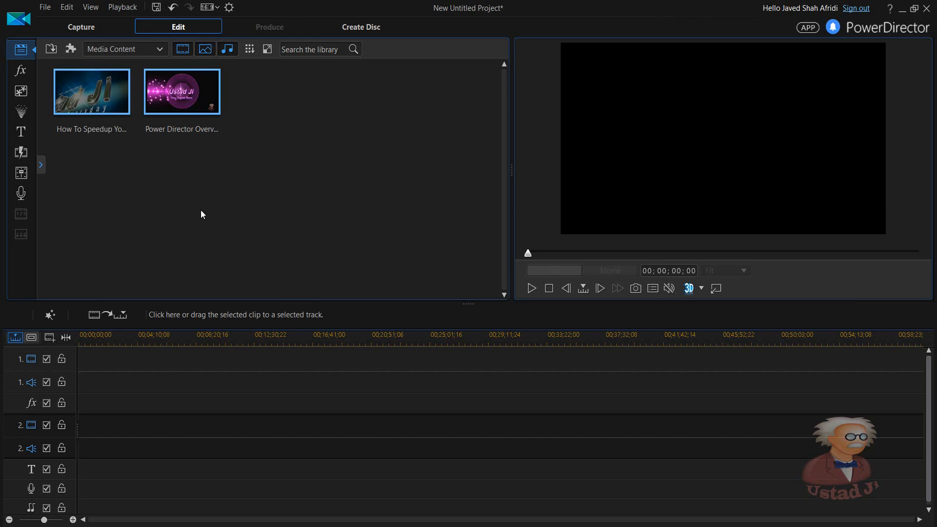
click(201, 211)
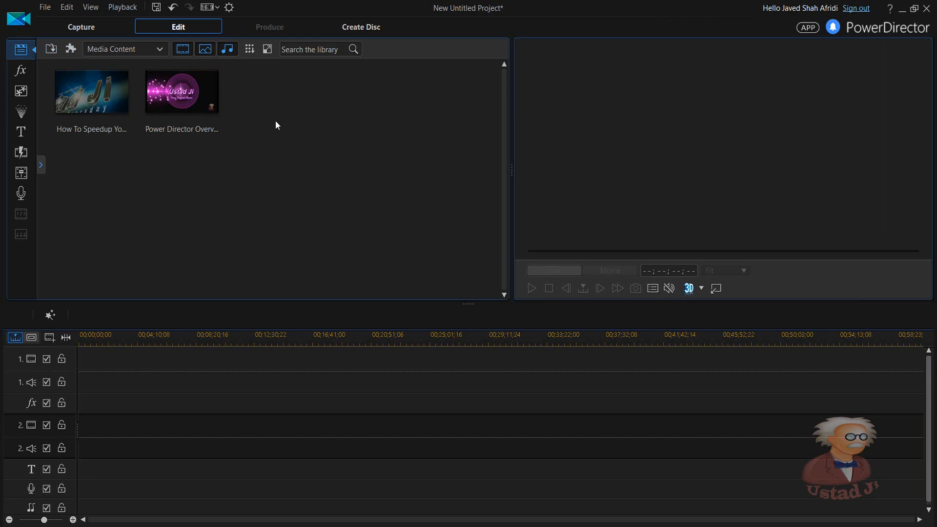
Import the video Print To Pdf.mp4 from the Print To Pdf folder into the media library
right_click(348, 139)
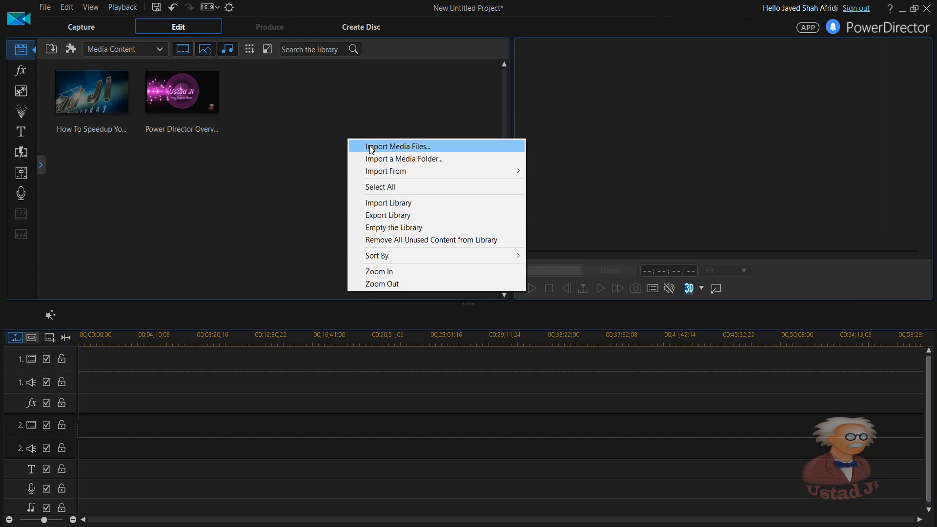
click(371, 147)
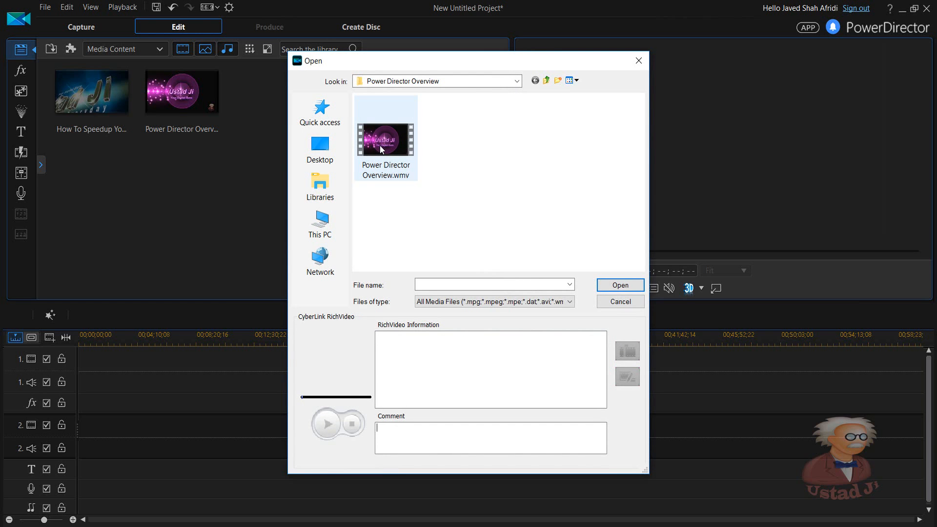
click(555, 85)
click(549, 85)
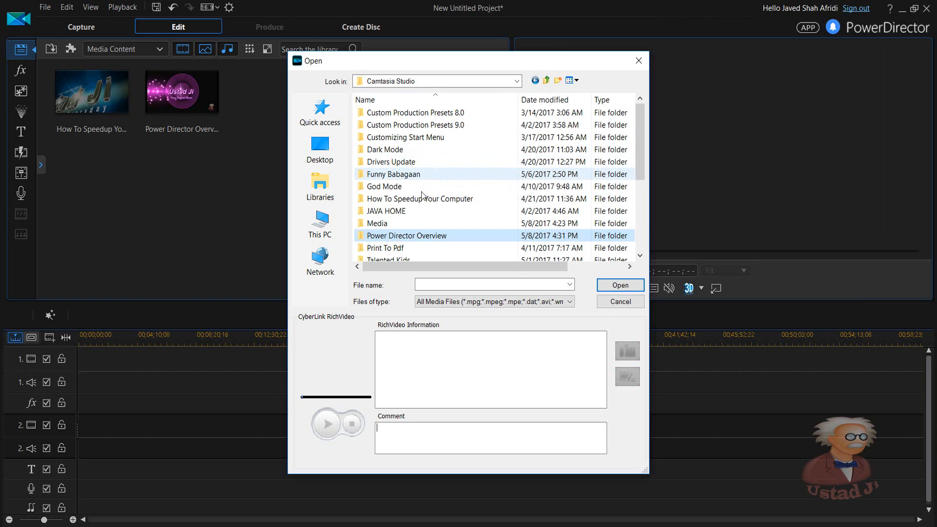
double_click(390, 249)
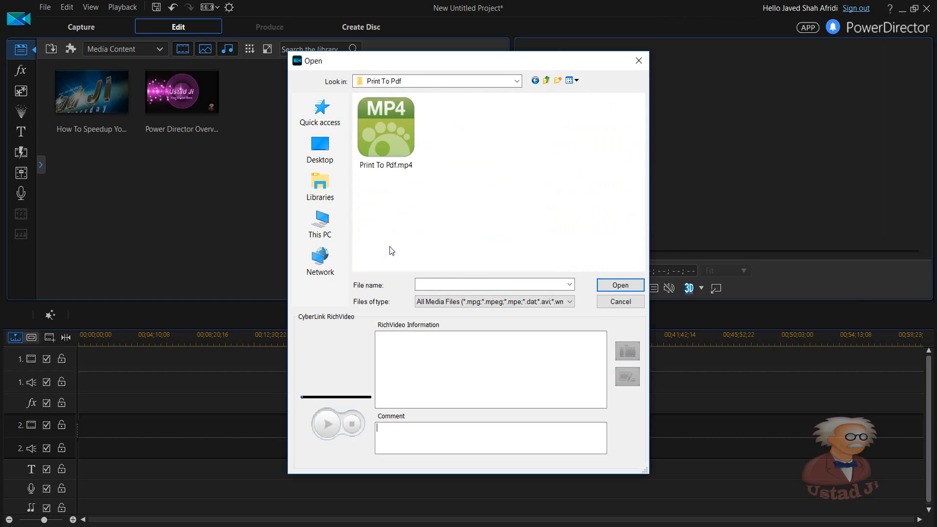
double_click(407, 152)
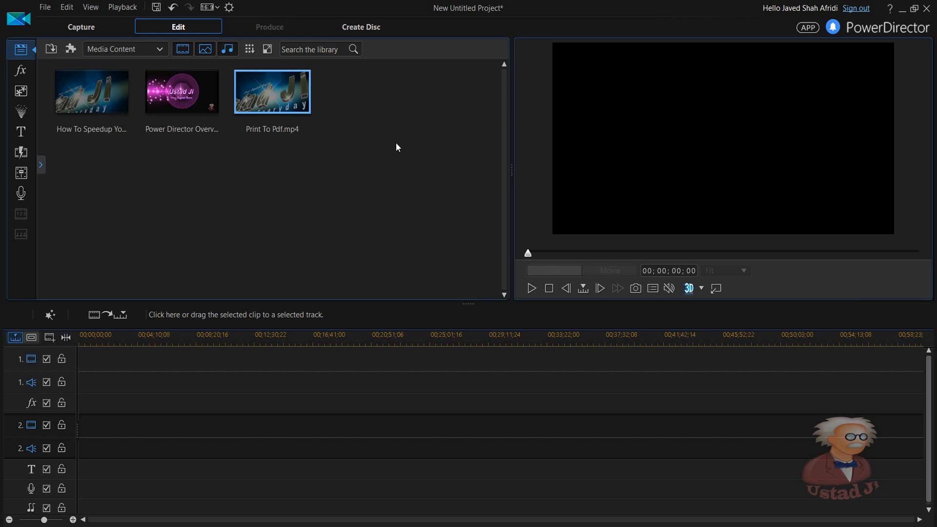
right_click(386, 121)
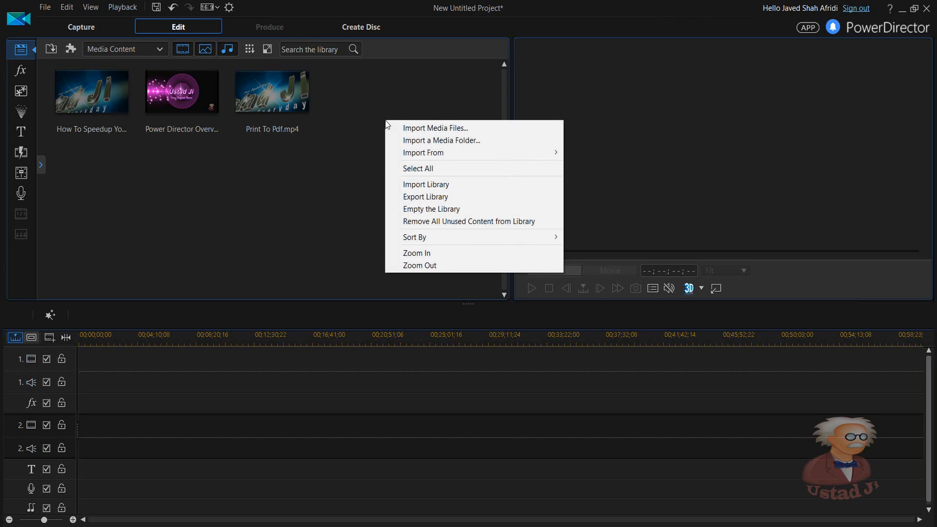
click(354, 169)
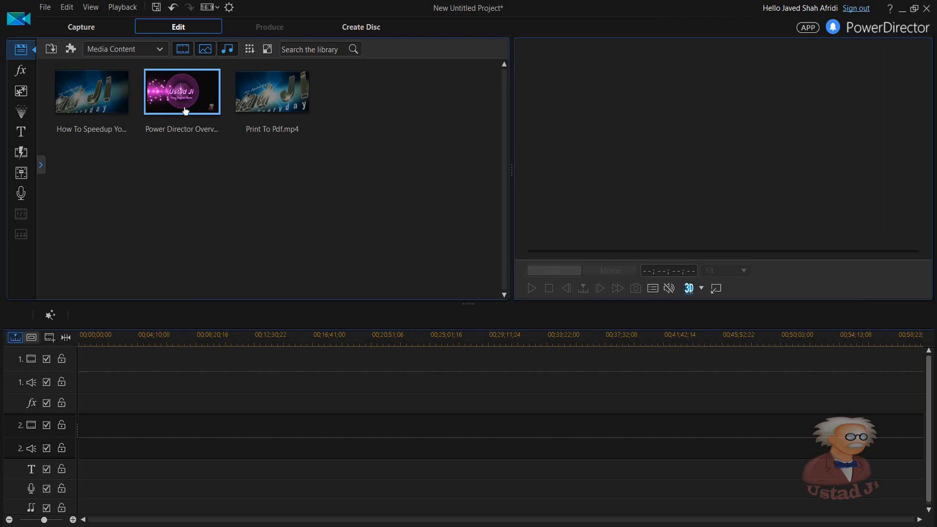
Place Power Director Overview, How To Speedup Your Computer and Print To Pdf back to back on video track 1
drag(185, 111, 79, 370)
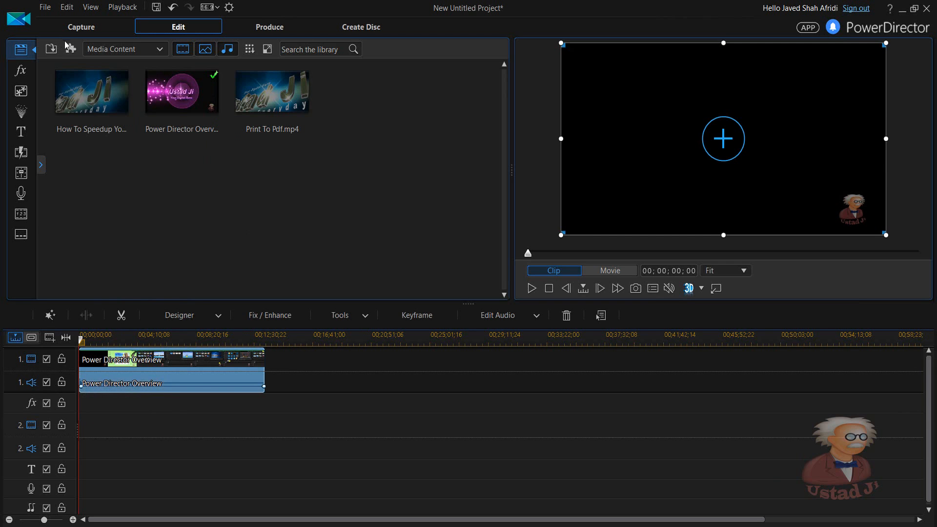
drag(90, 93, 260, 387)
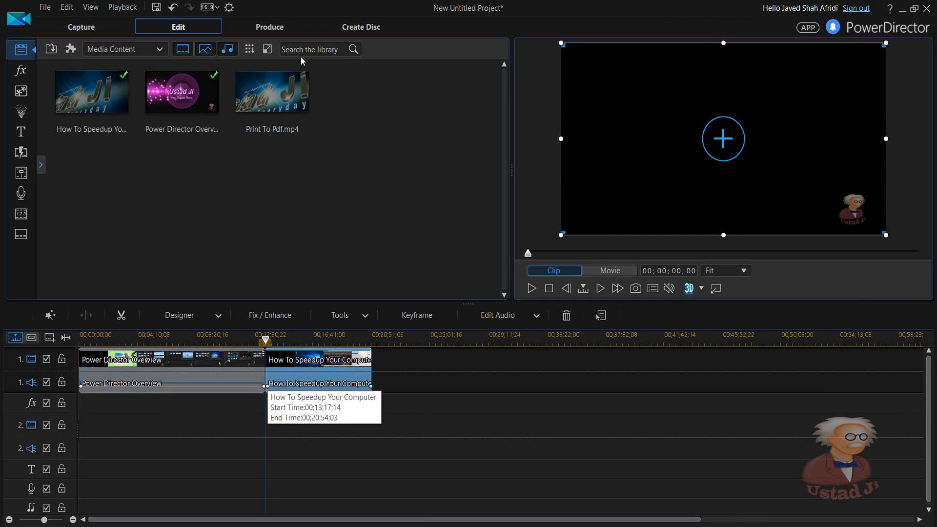
drag(285, 105, 373, 389)
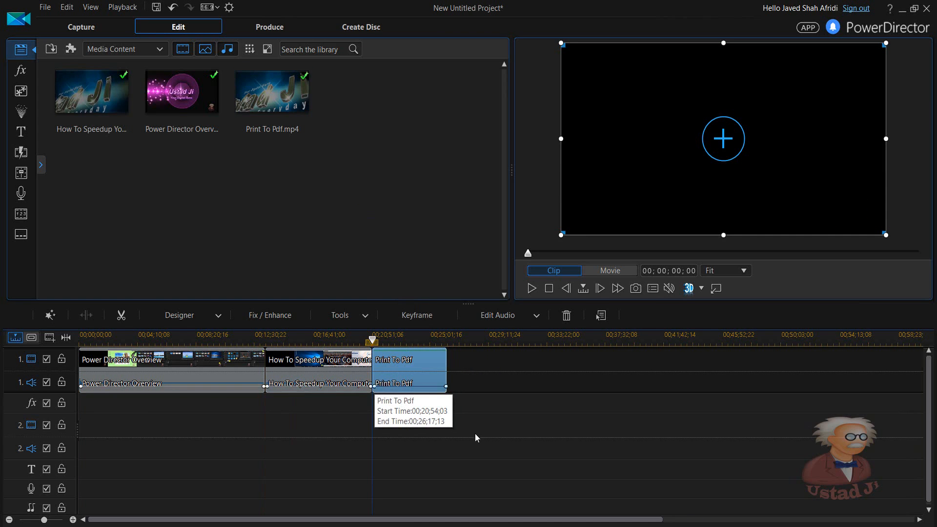
click(480, 436)
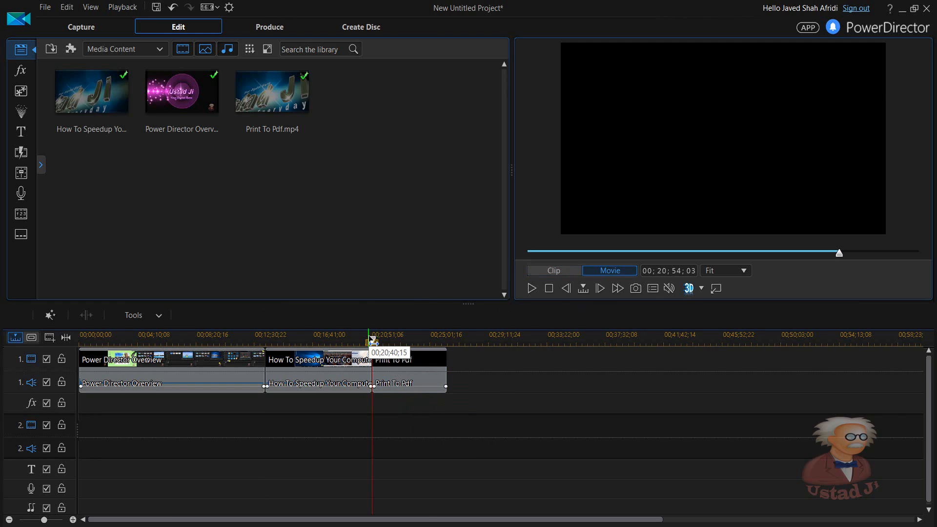
Preview the How To Speedup Your Computer clip on the timeline and check the Print To Pdf clip
drag(359, 347, 309, 344)
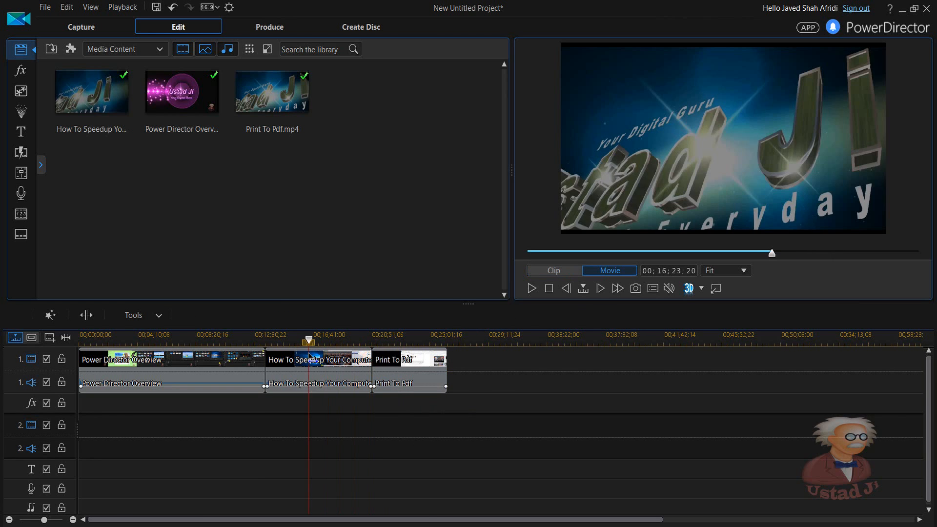
click(326, 373)
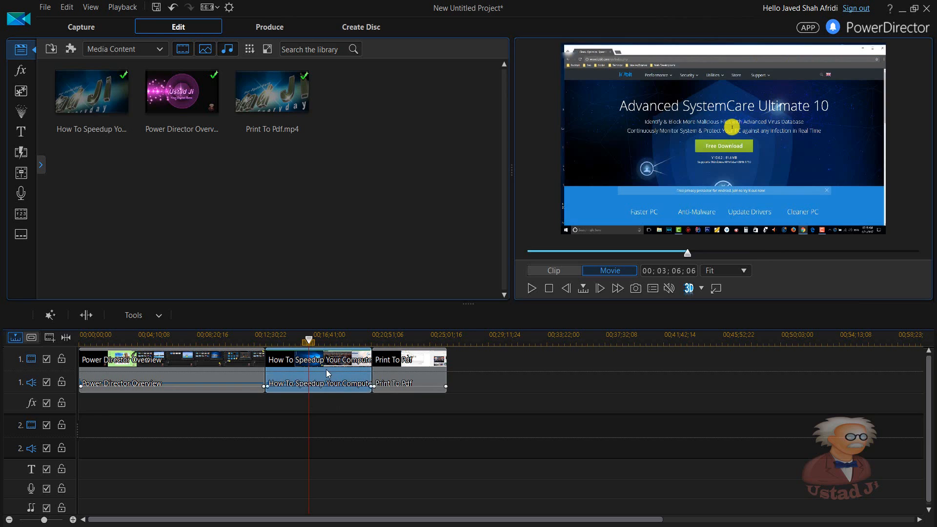
click(400, 372)
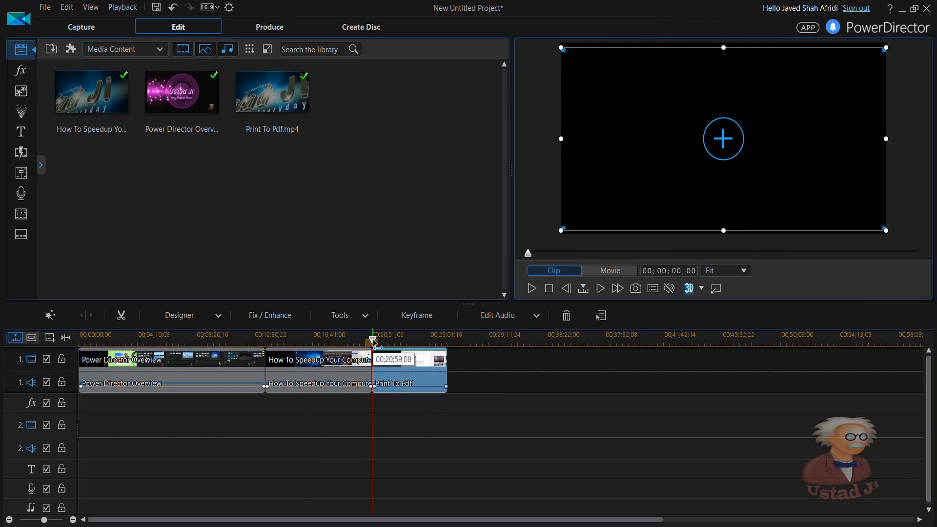
Split the How To Speedup Your Computer clip right after its intro, at about 7 seconds into the clip
drag(372, 342, 272, 354)
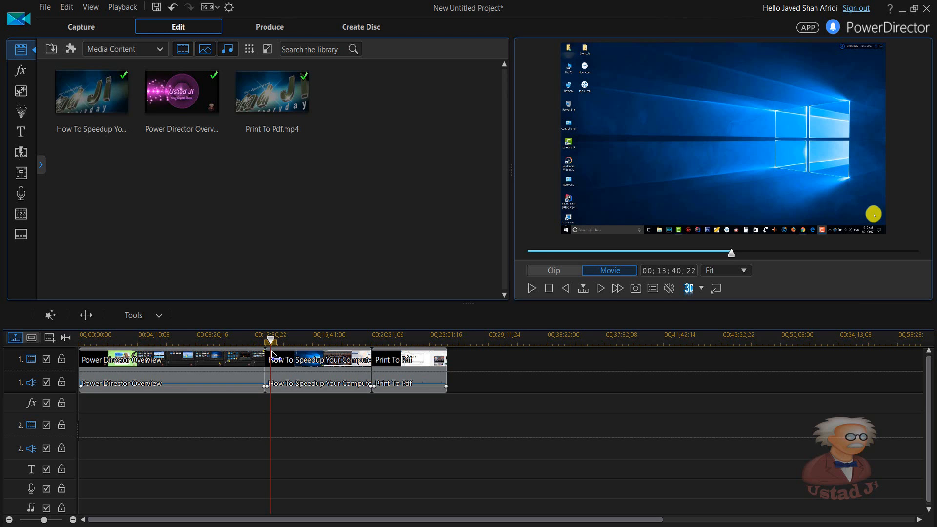
click(272, 355)
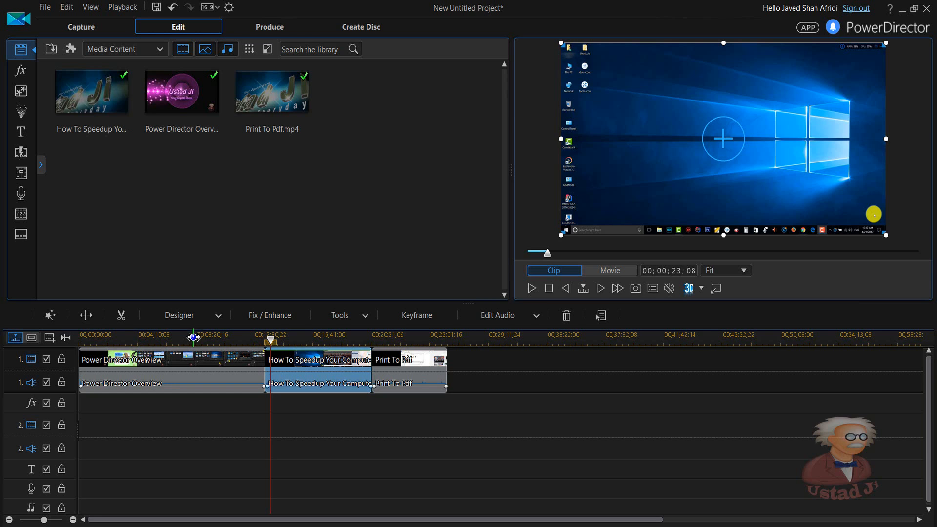
drag(194, 337, 224, 345)
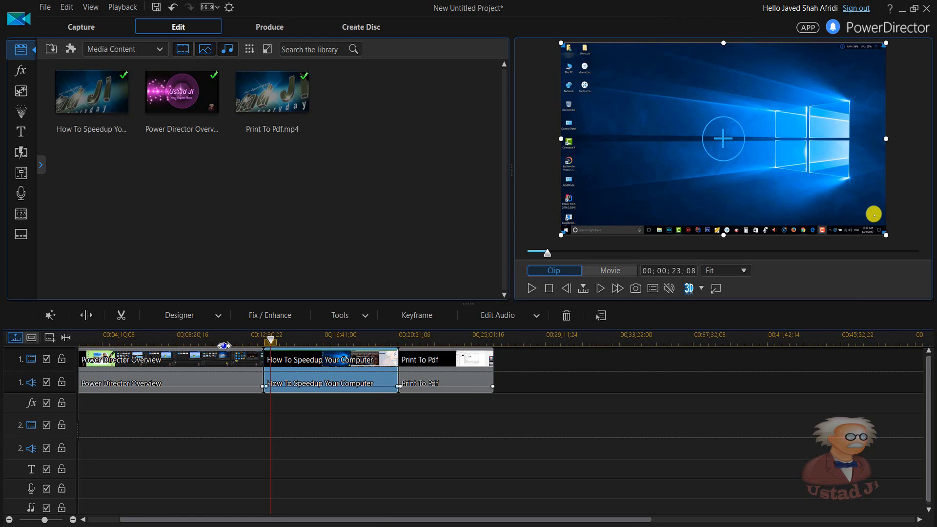
mouse_move(224, 345)
mouse_down()
mouse_move(430, 341)
mouse_move(591, 316)
mouse_move(703, 321)
mouse_move(688, 322)
mouse_up()
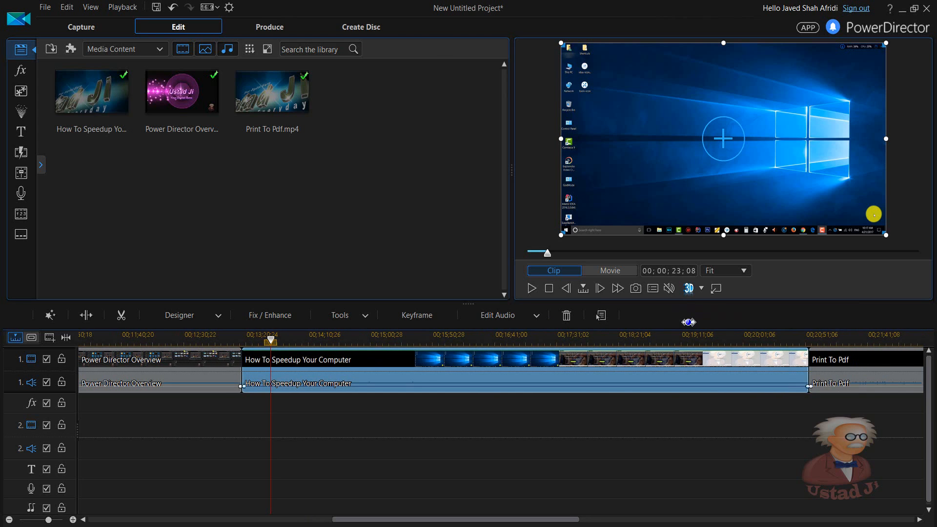
click(272, 342)
drag(272, 342, 251, 344)
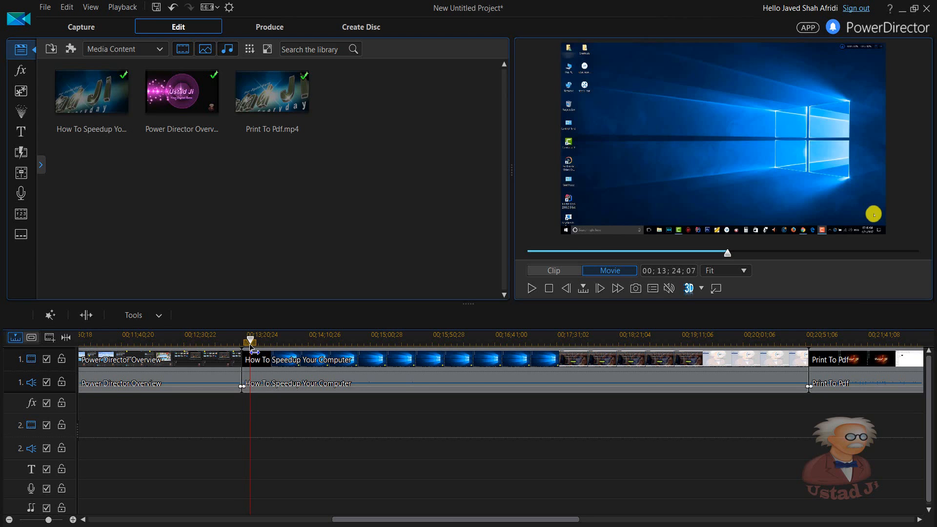
click(253, 351)
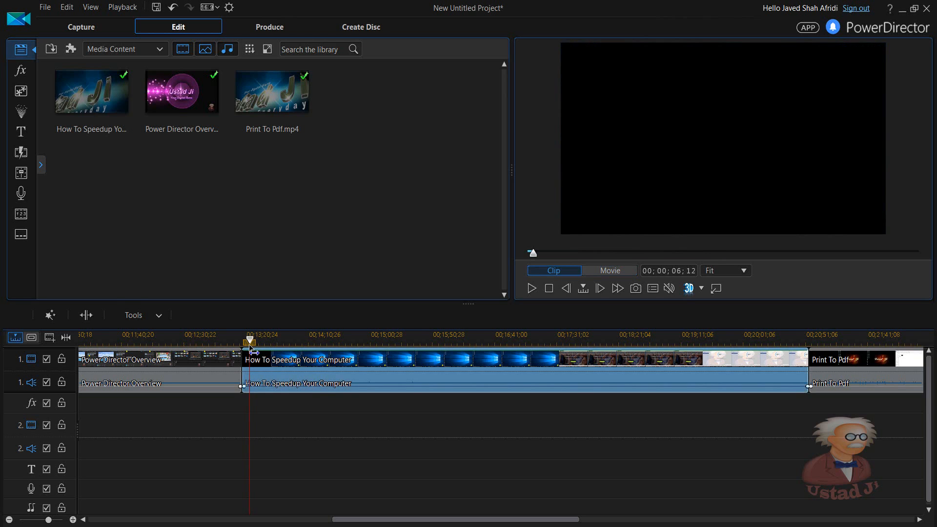
click(251, 345)
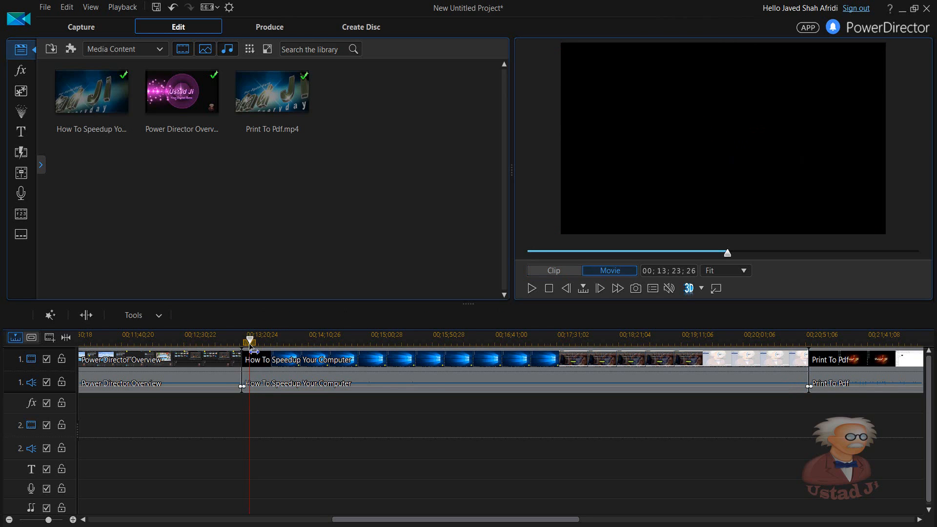
click(250, 348)
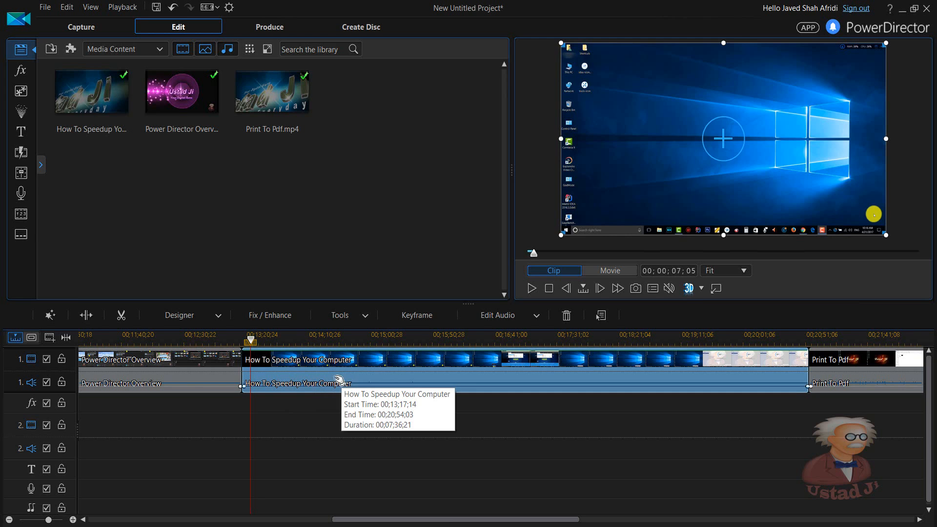
click(86, 317)
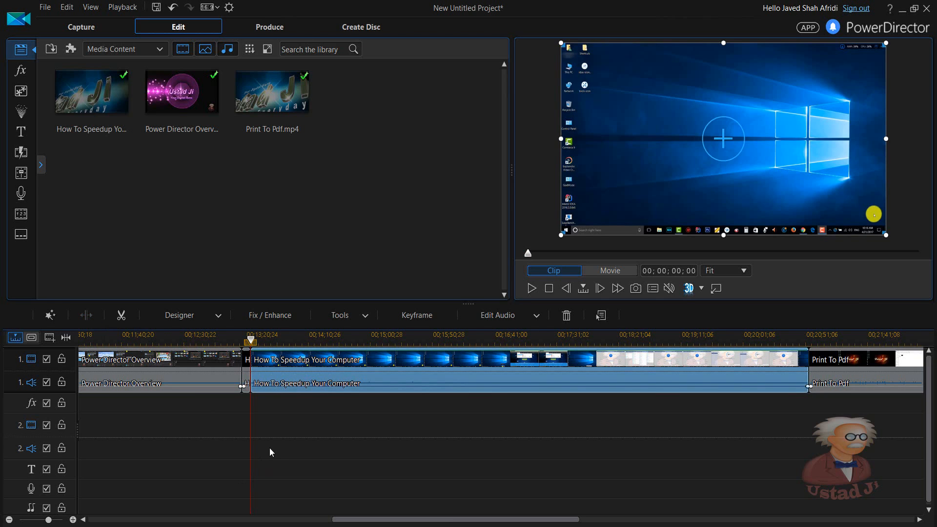
Remove the short intro piece of the How To Speedup Your Computer clip and fill the gap
click(247, 377)
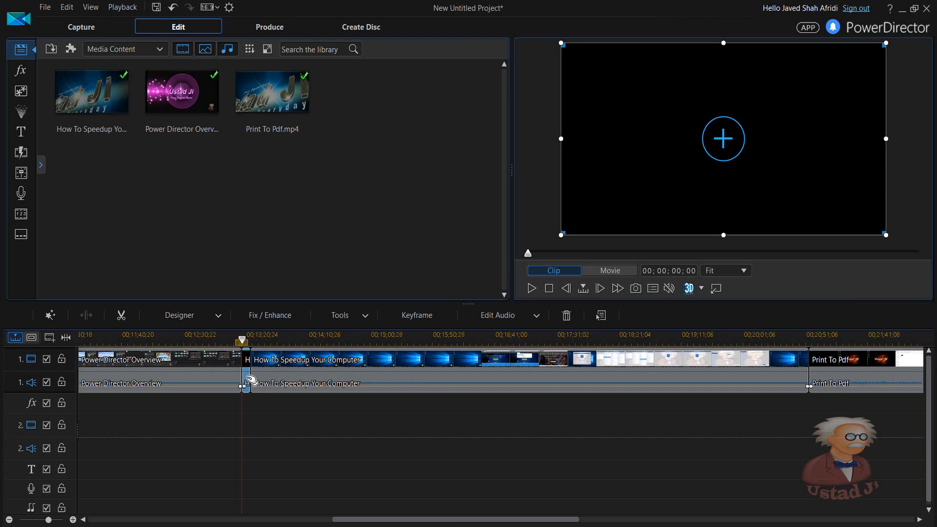
right_click(251, 380)
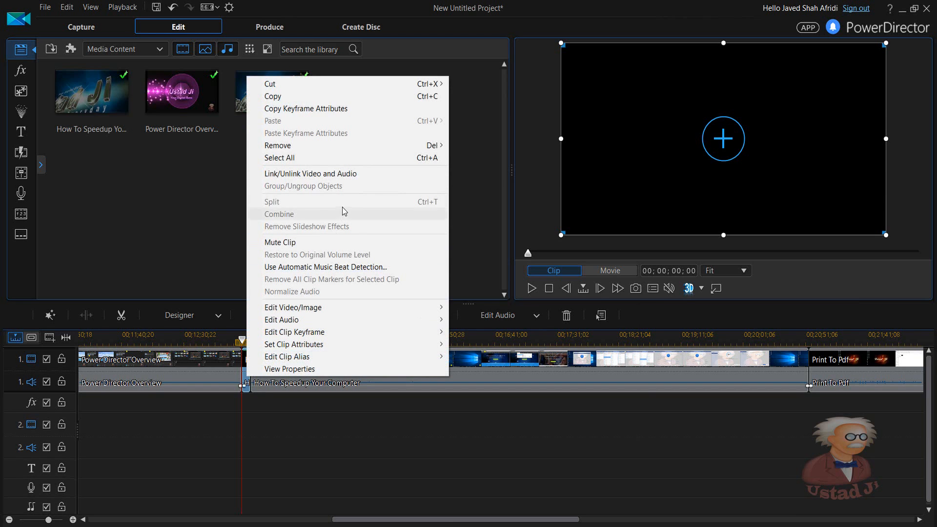
mouse_move(371, 145)
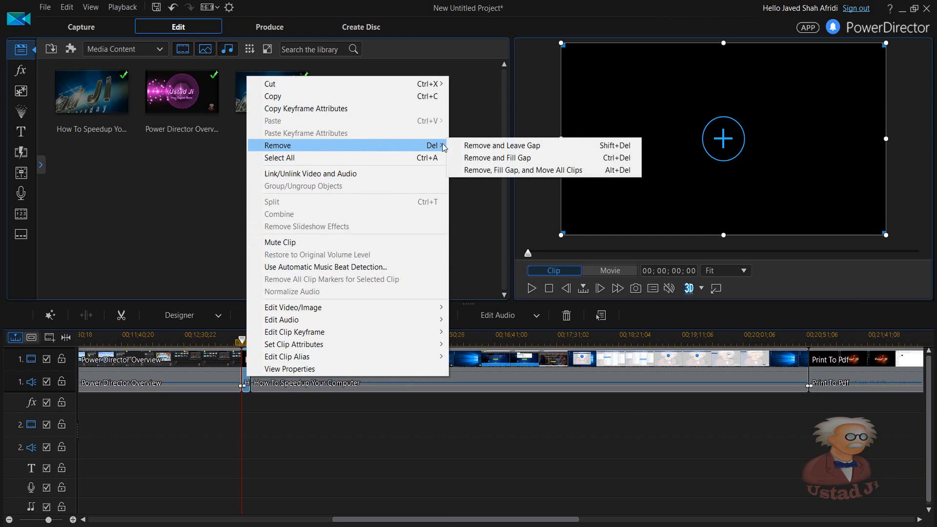
click(494, 160)
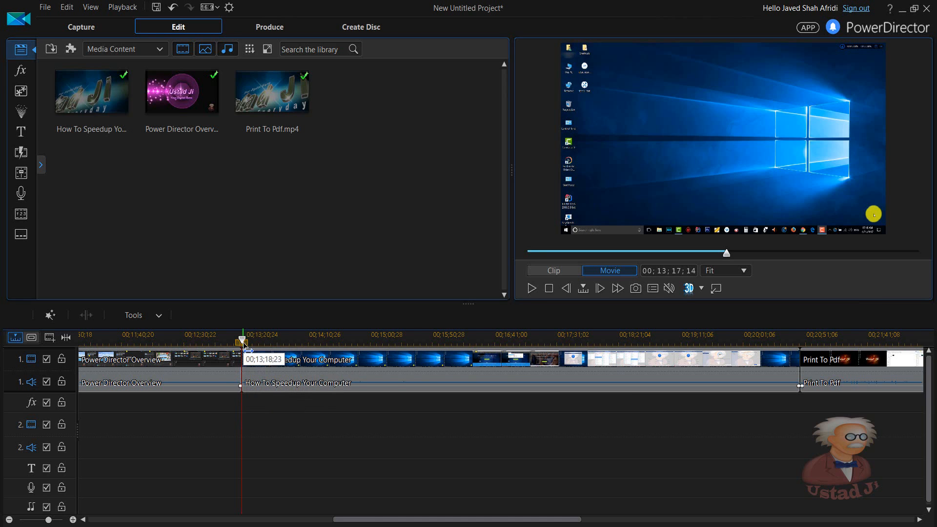
Split the Print To Pdf clip right after its intro, at 00;21;04;11 on the timeline
drag(243, 342, 342, 374)
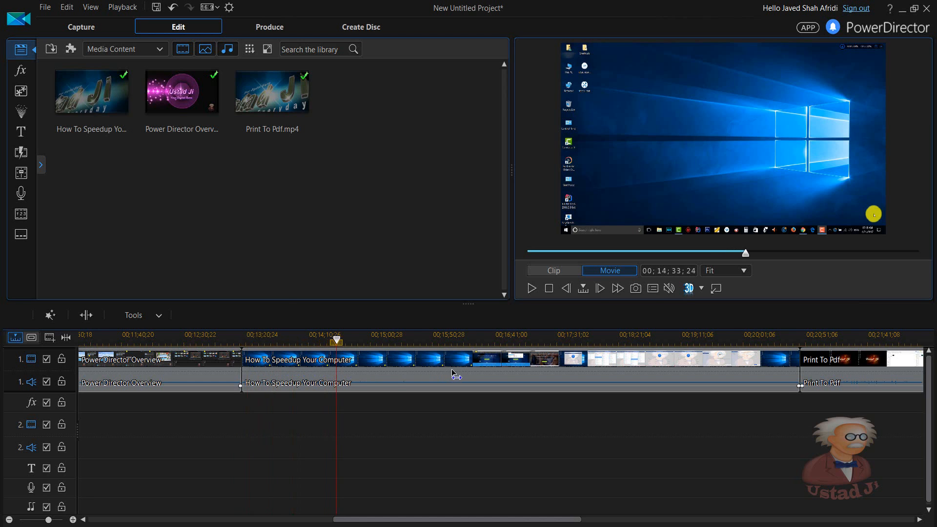
drag(455, 374, 826, 377)
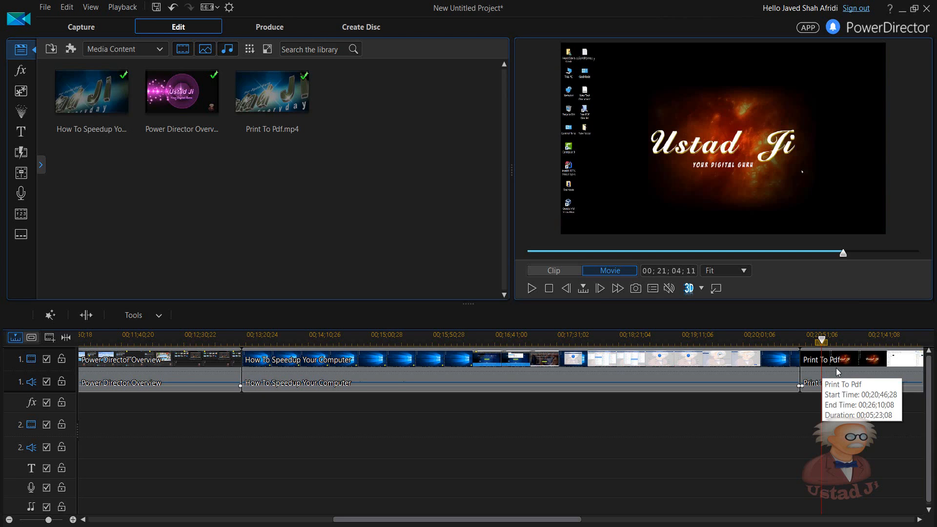
click(836, 368)
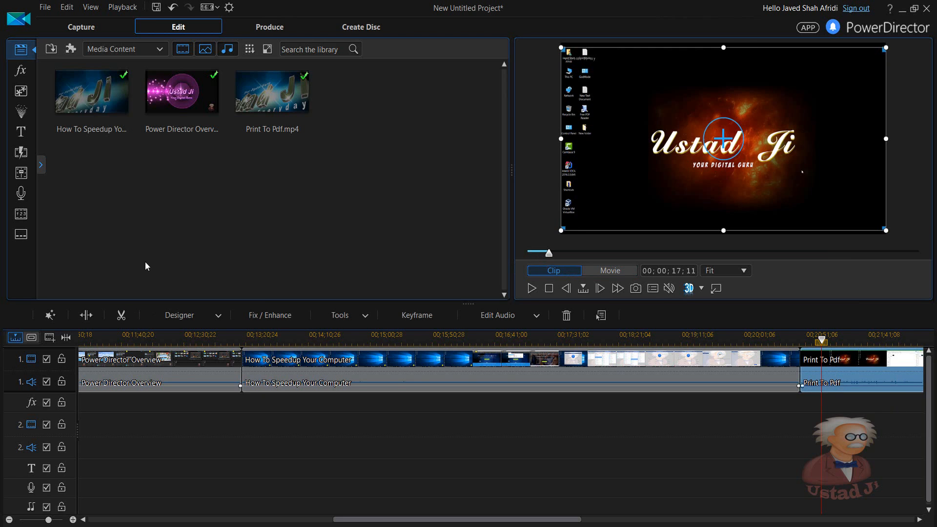
click(86, 315)
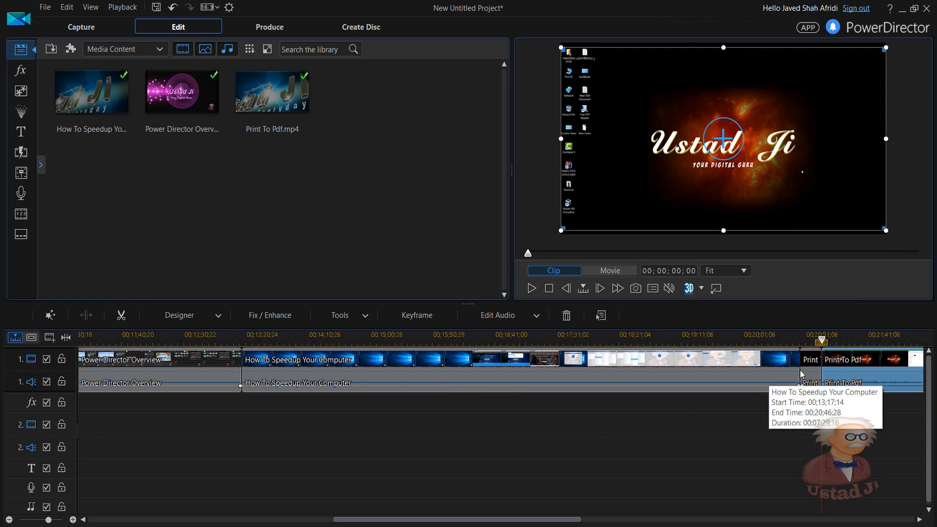
Remove the short intro piece of the Print To Pdf clip and fill the gap
click(809, 378)
right_click(809, 378)
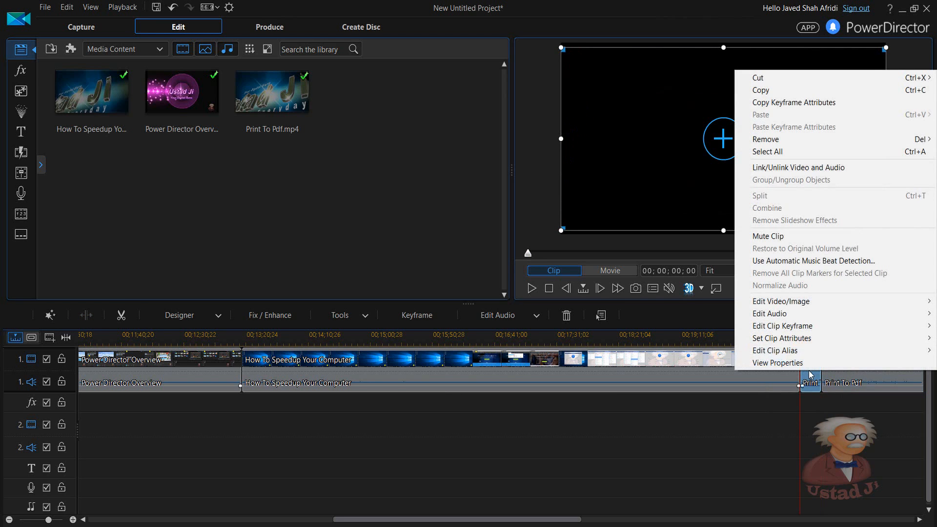
mouse_move(837, 137)
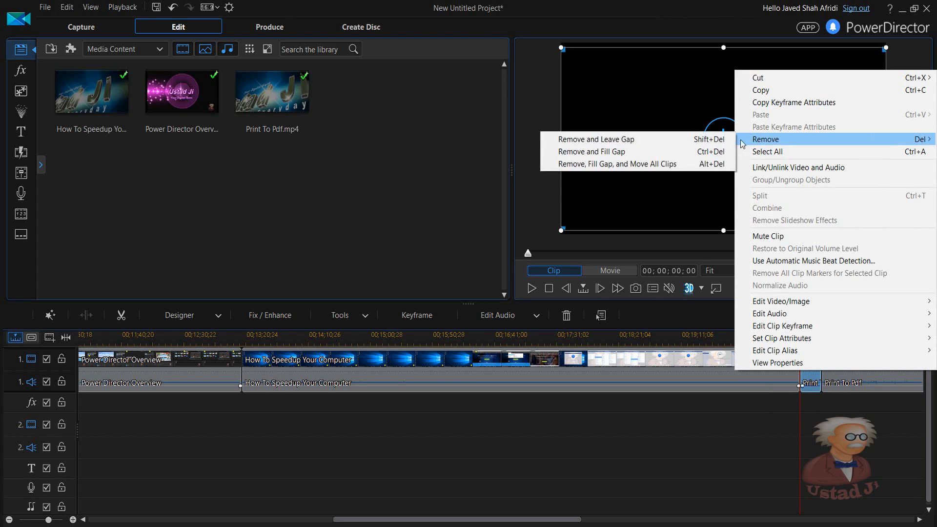
click(715, 151)
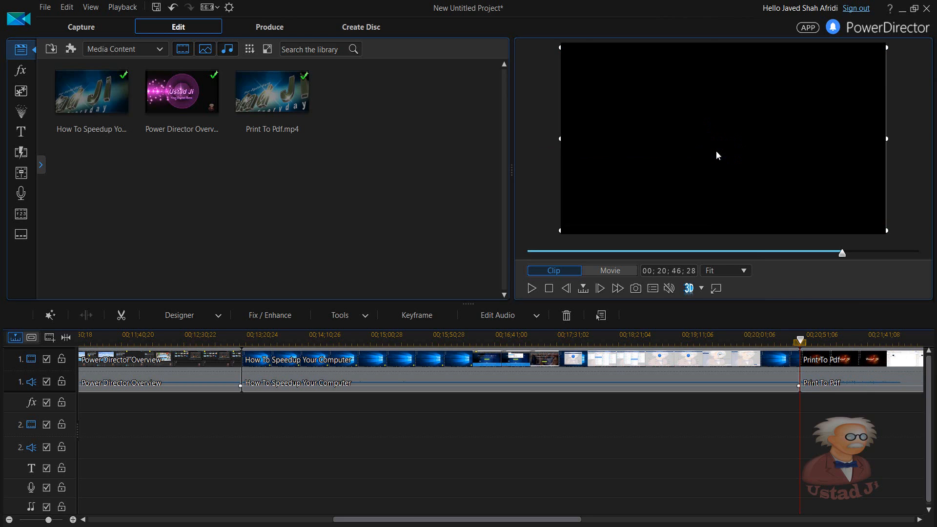
click(786, 455)
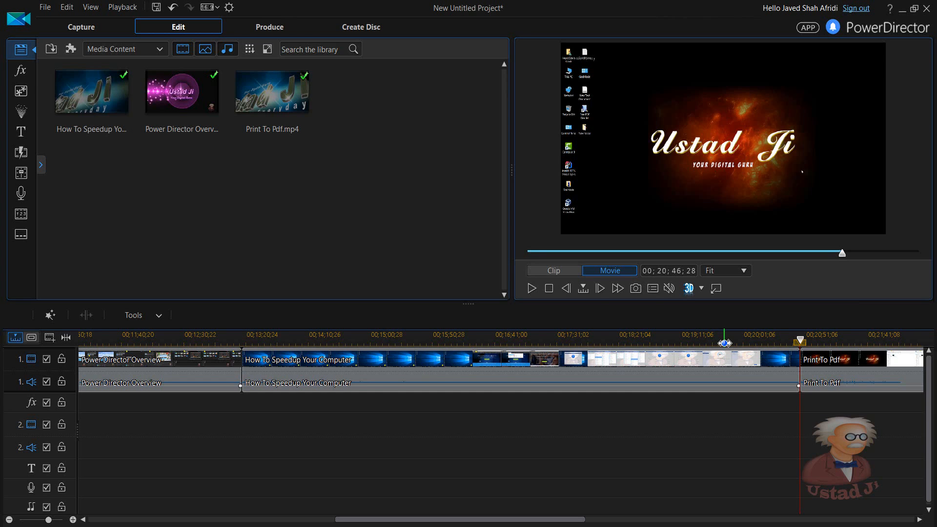
Choose the Chain Reaction transition and apply random transitions to all clips on the video track as Overlap Transition
drag(724, 343, 510, 347)
drag(446, 341, 277, 347)
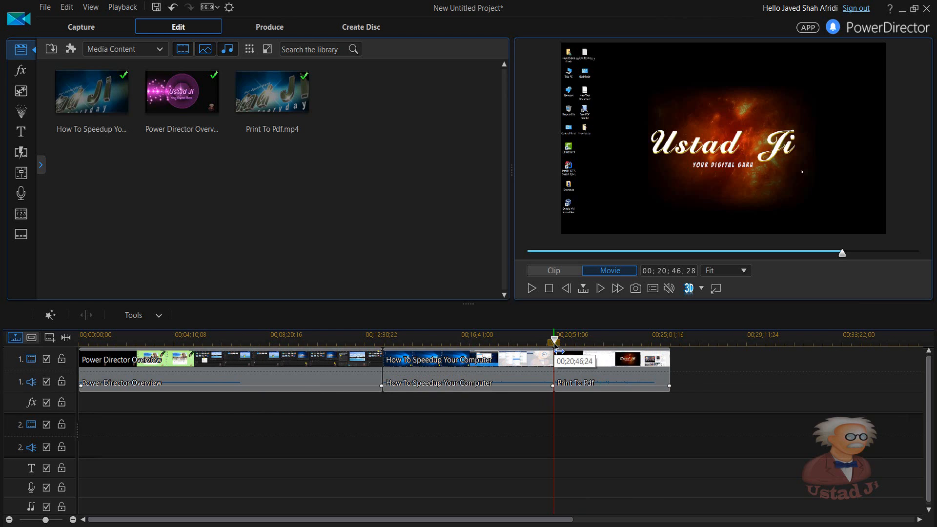
drag(554, 340, 376, 353)
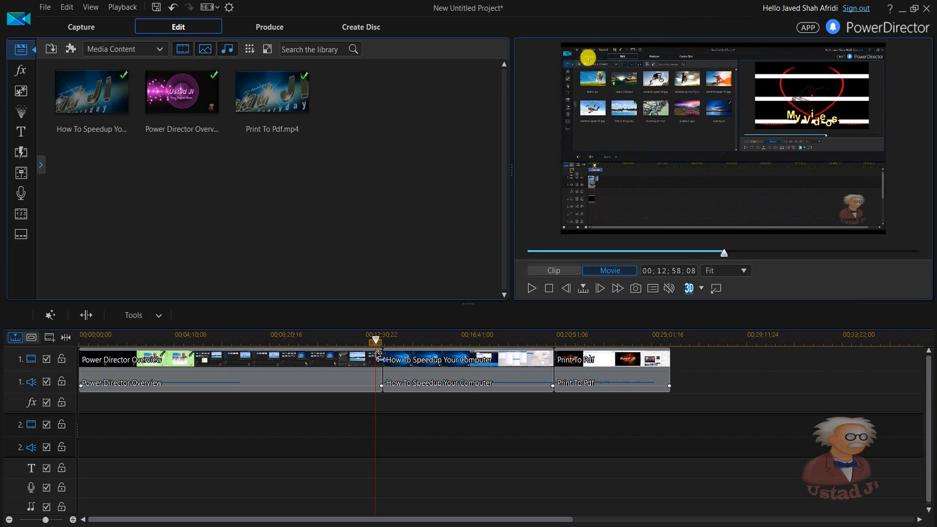
click(443, 369)
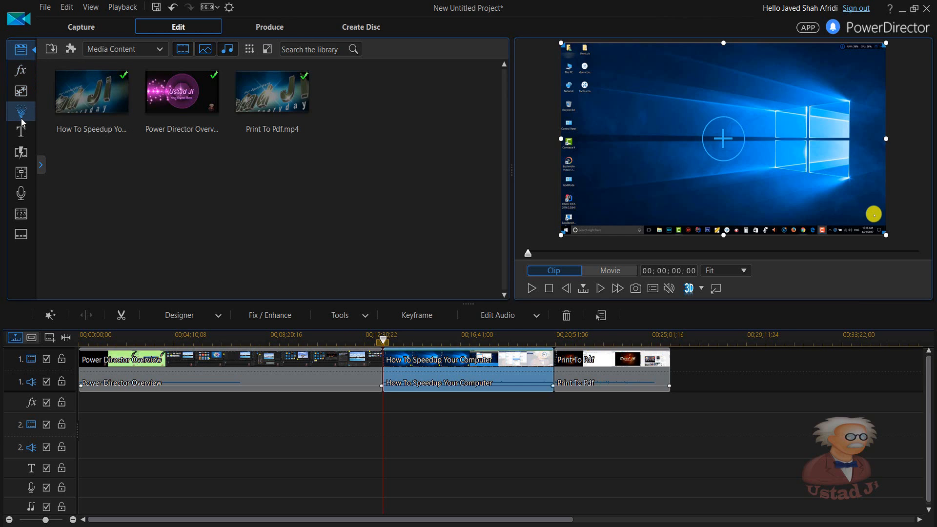
click(21, 153)
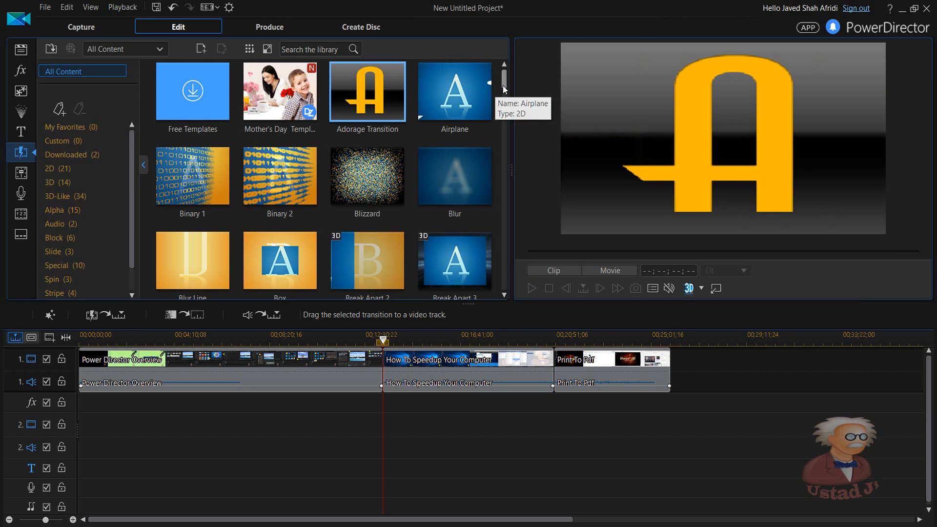
drag(504, 84, 503, 107)
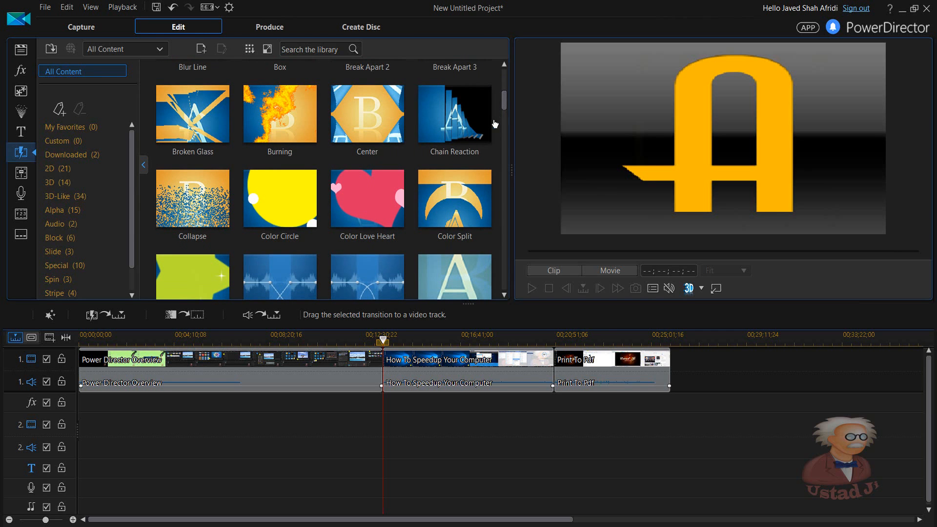
click(474, 126)
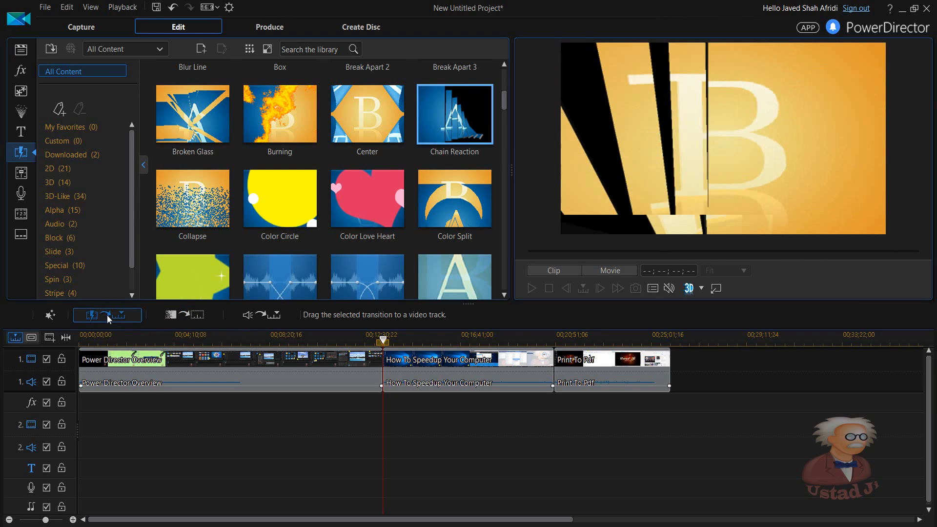
click(107, 315)
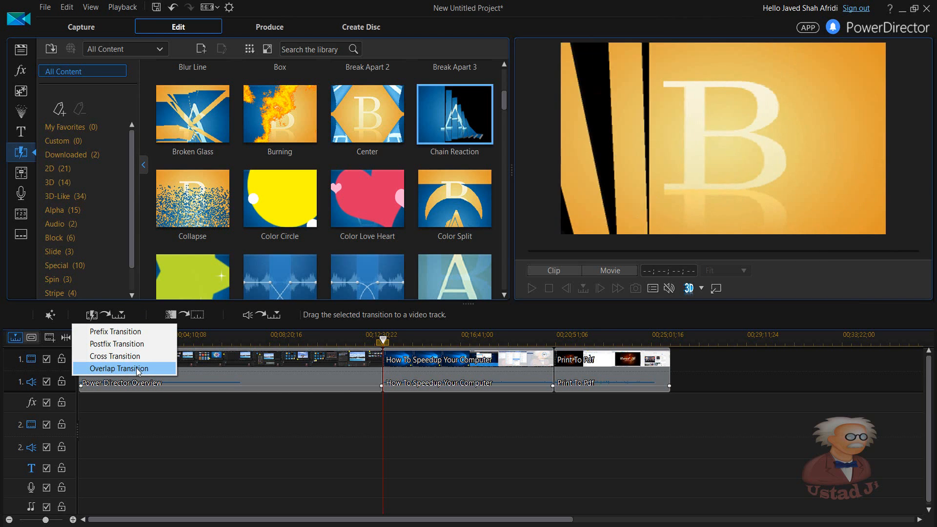
click(137, 369)
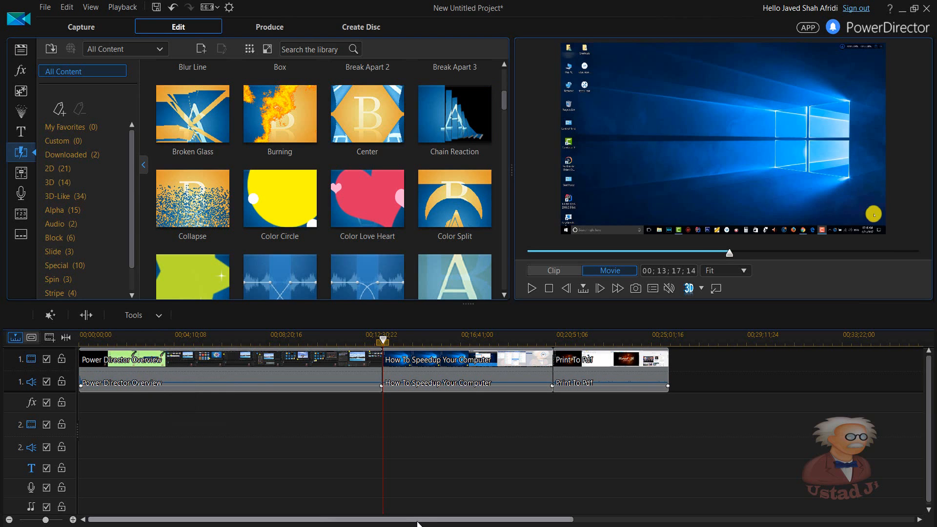
Choose the Splice transition from the 3D category and reapply random transitions to all clips as Overlap Transition
click(571, 369)
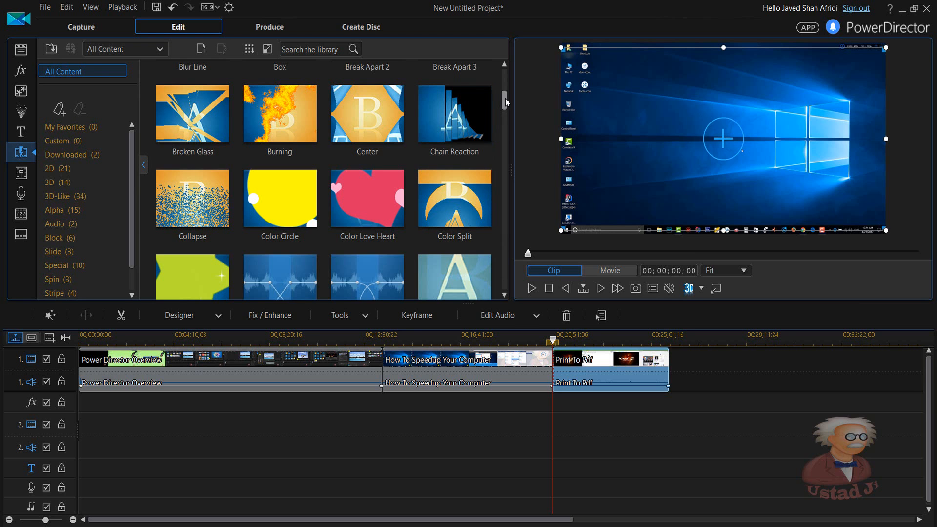
drag(505, 100, 505, 106)
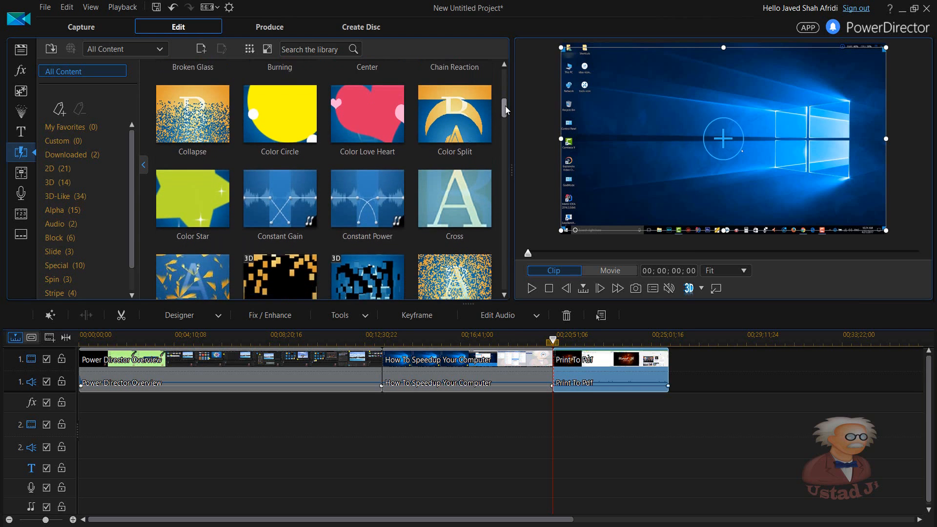
click(67, 184)
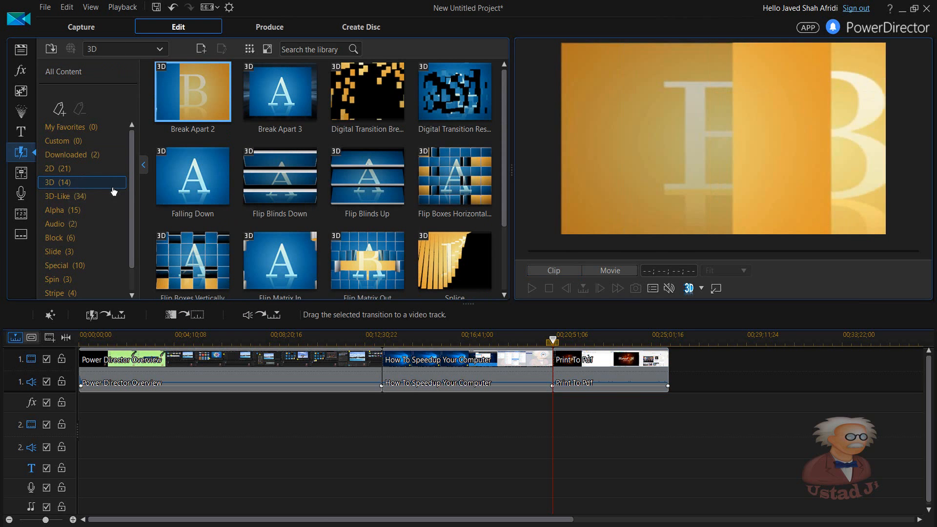
click(467, 259)
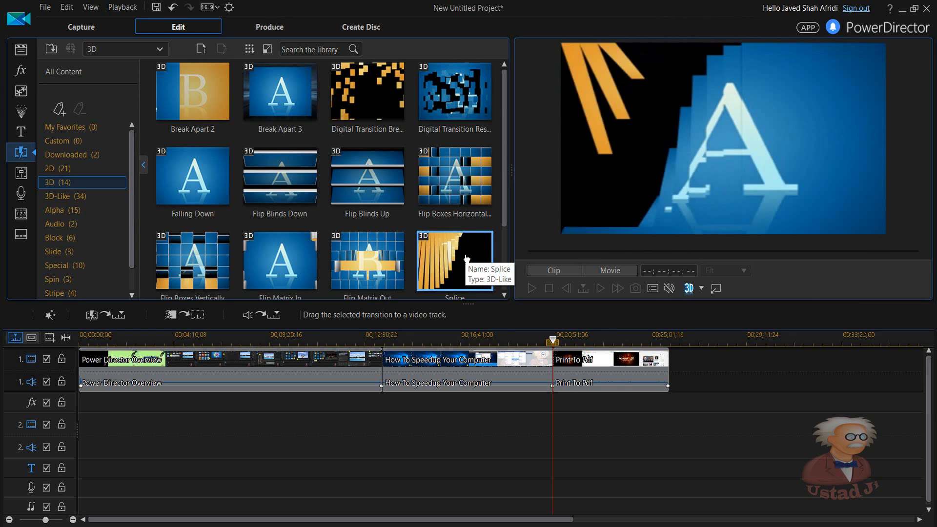
click(92, 315)
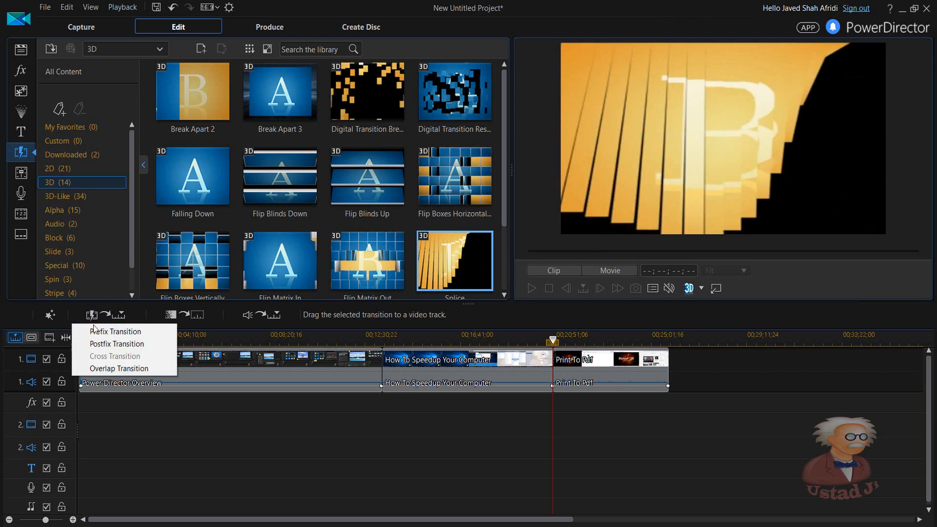
click(106, 367)
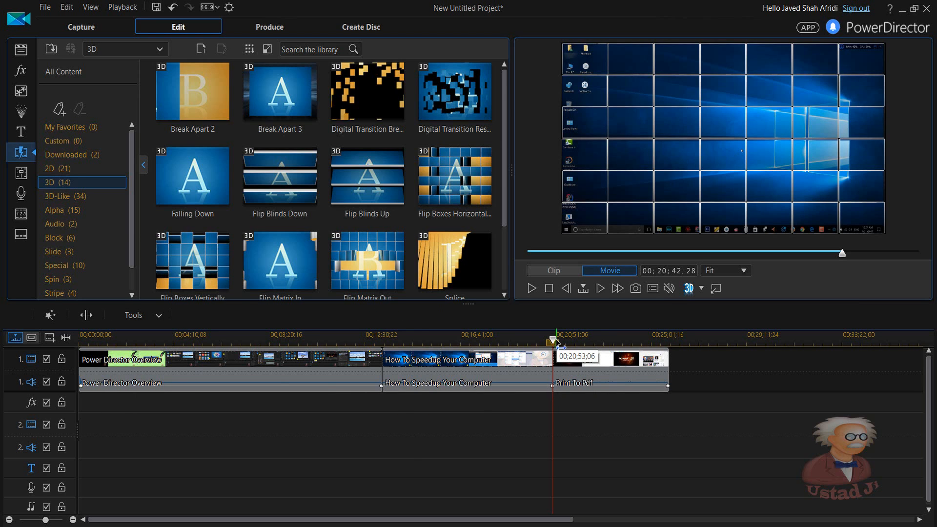
Play the movie from 00;13;07;09, shortly before the junction of the first two clips, and pause it
drag(553, 342, 380, 351)
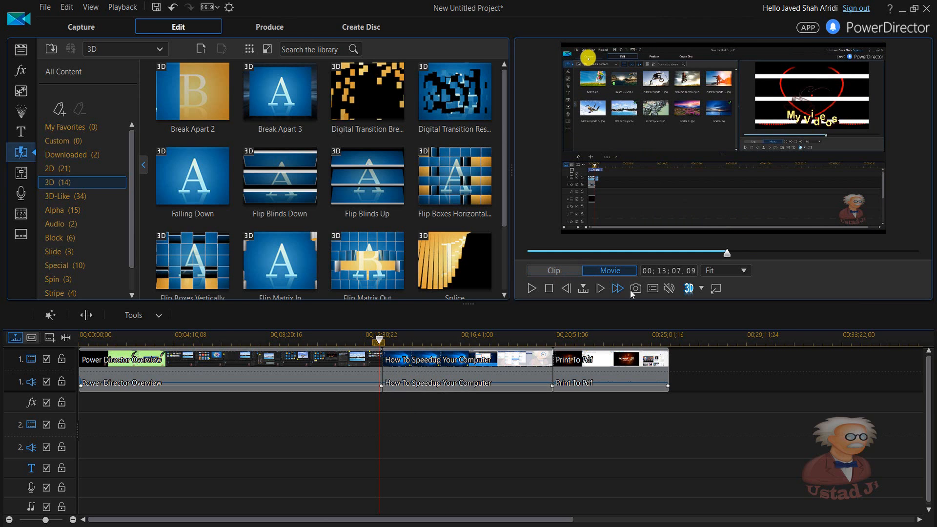
click(537, 290)
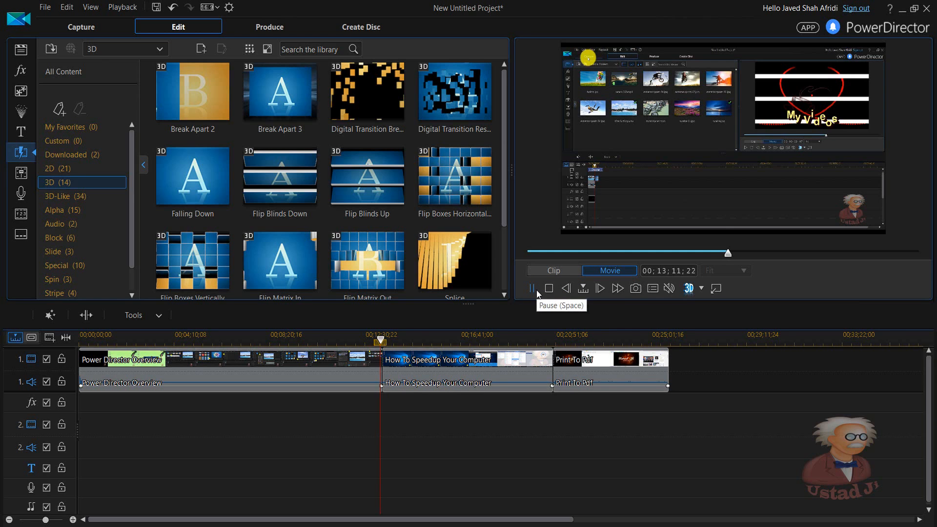
click(536, 290)
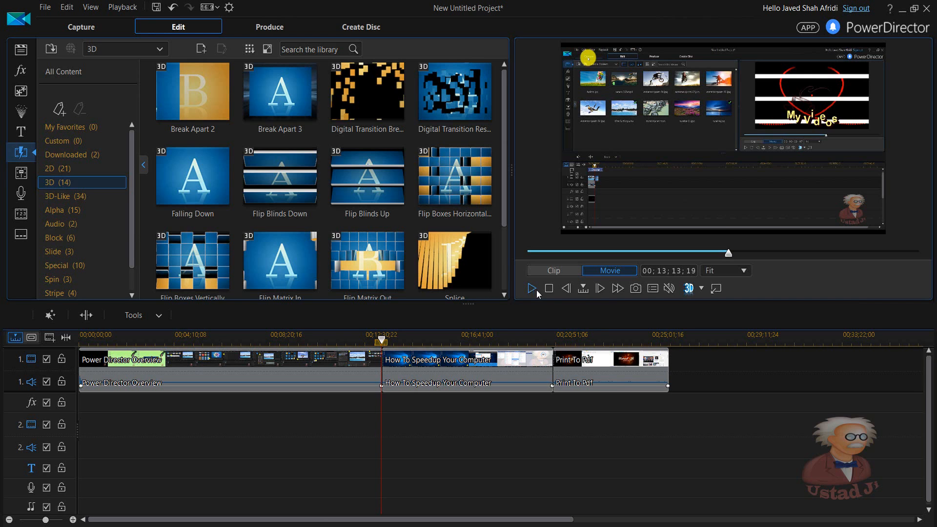
Select the Flip Matrix Out transition between the Power Director Overview and How To Speedup Your Computer clips
drag(489, 335, 712, 335)
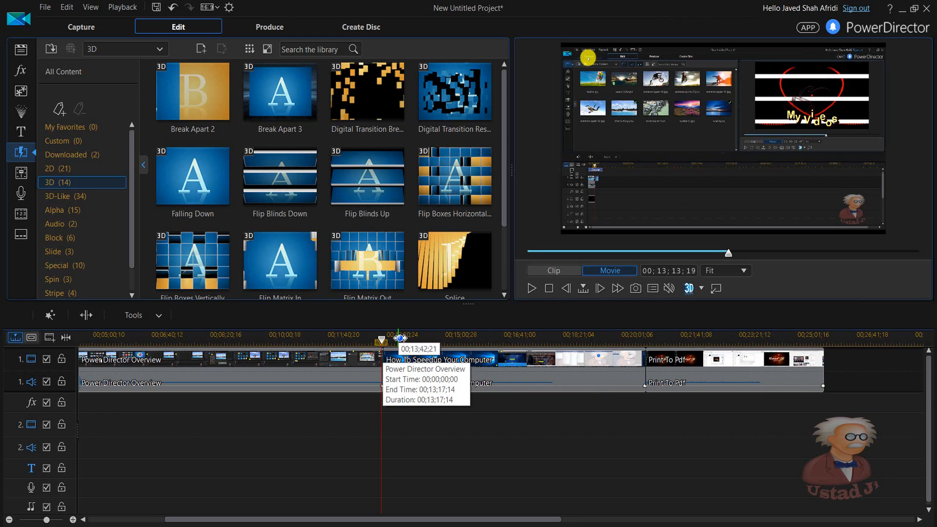
drag(397, 336, 756, 313)
drag(410, 342, 722, 320)
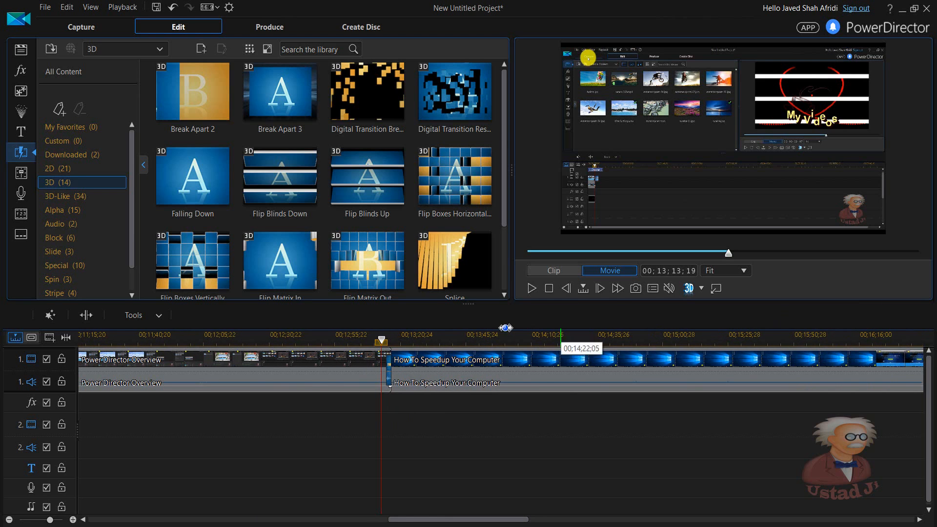
drag(485, 339, 679, 331)
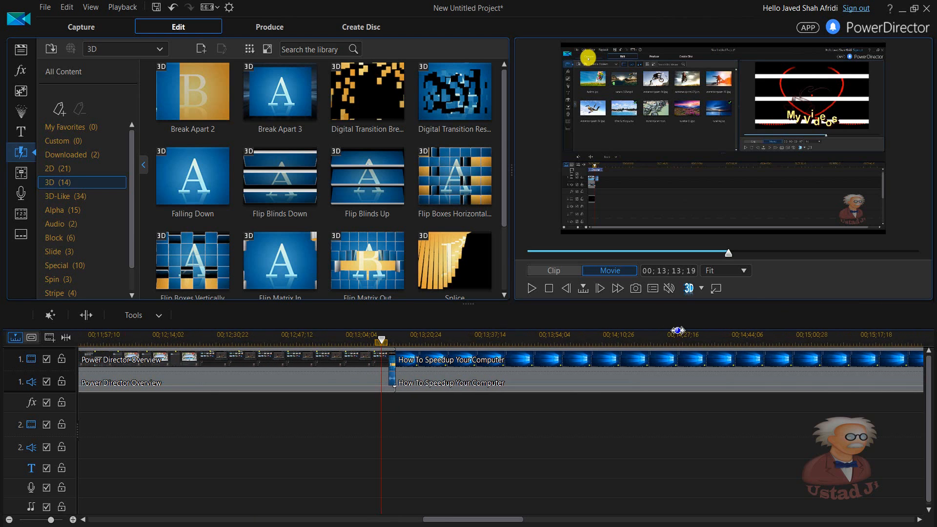
drag(405, 341, 795, 326)
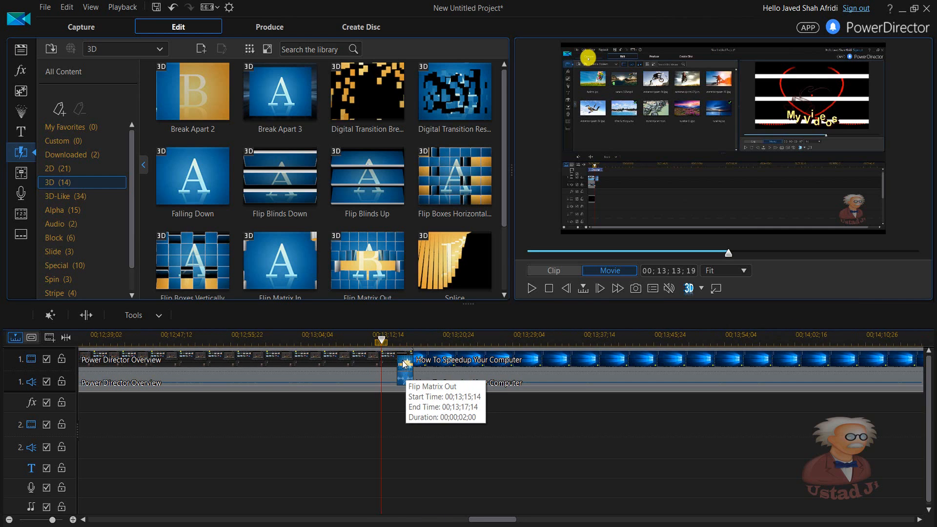
click(408, 382)
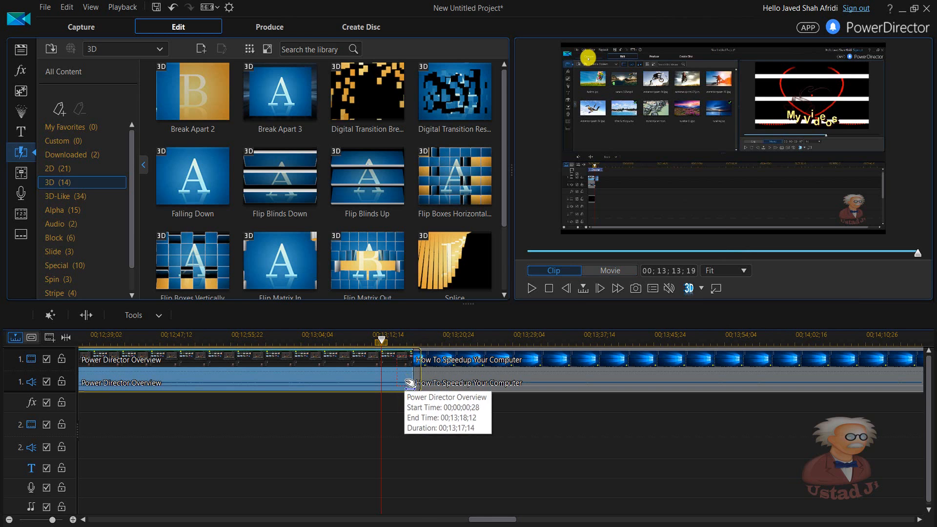
drag(409, 383, 401, 383)
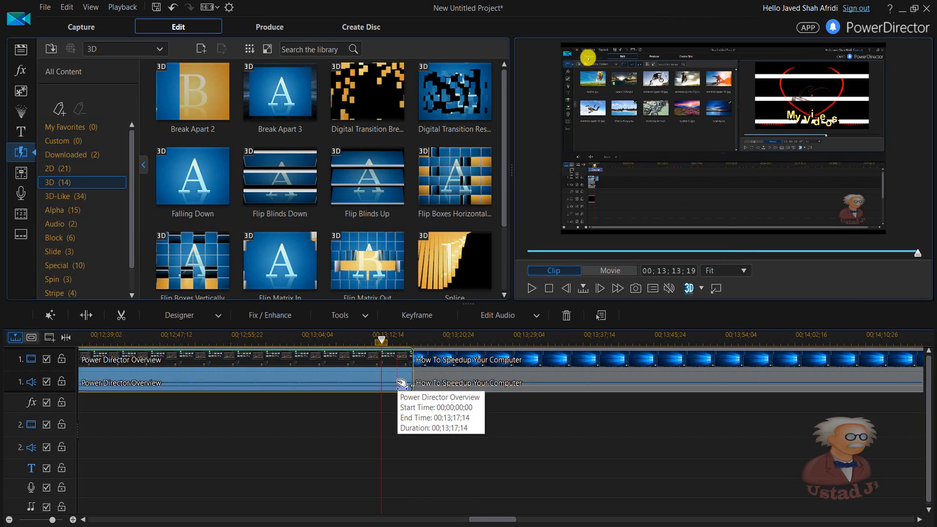
click(408, 379)
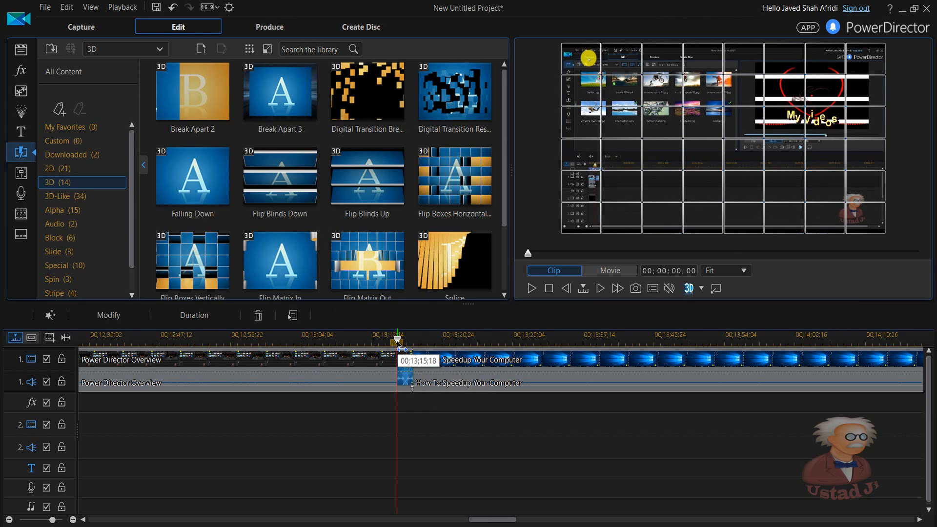
Place the playhead at 00;13;15;06, just before the Flip Matrix Out transition, and play through it
click(401, 347)
click(393, 373)
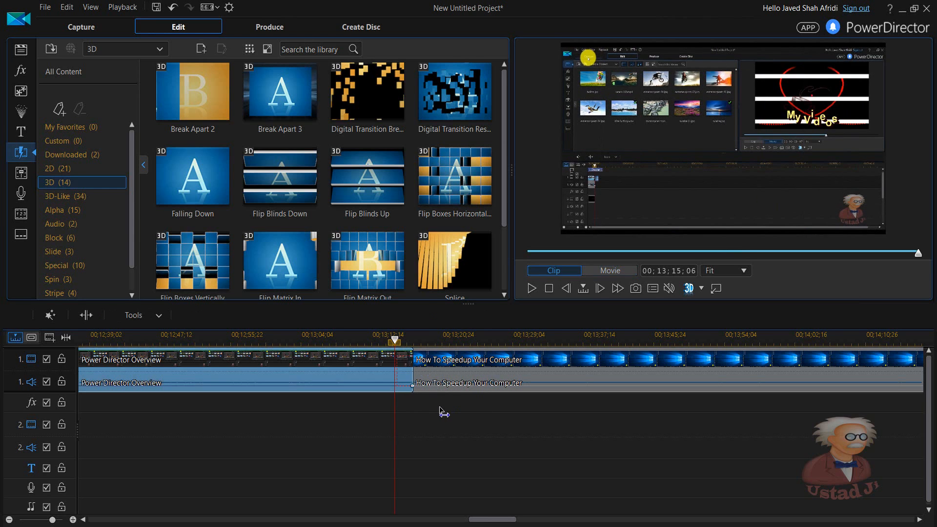
drag(435, 407, 436, 408)
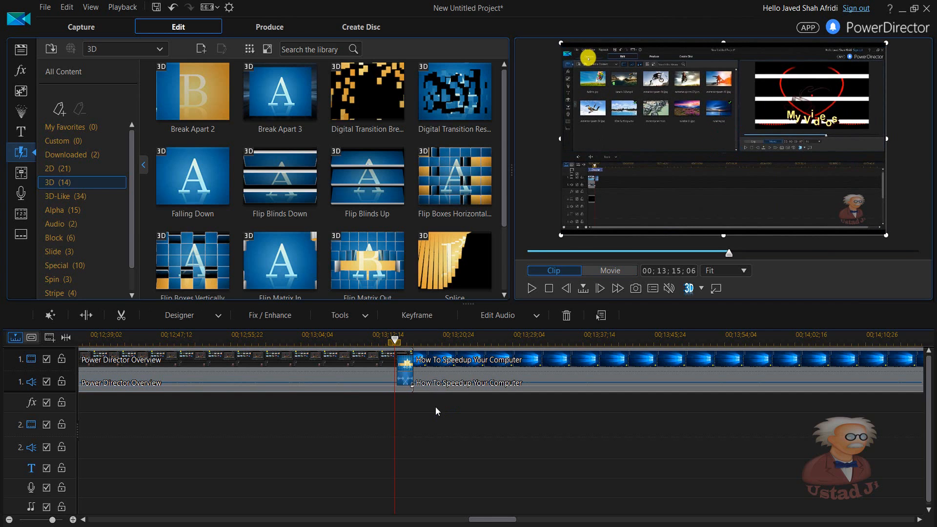
click(435, 406)
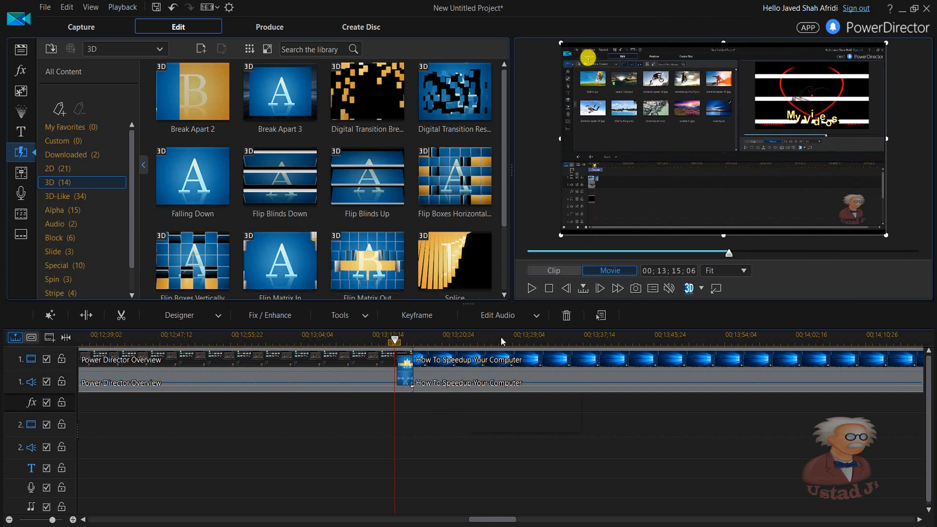
click(532, 288)
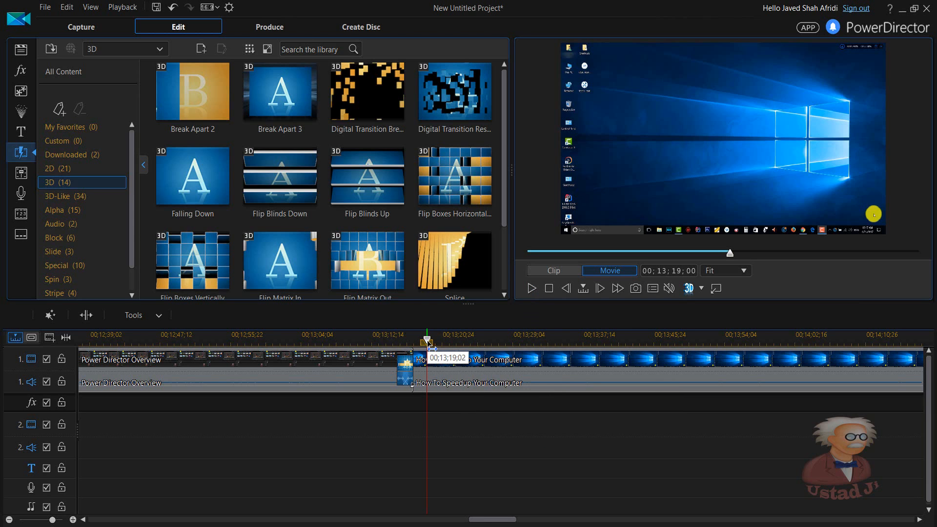
Scrub the timeline around the first junction and reselect the transition at 00;13;15;14
drag(432, 348, 934, 355)
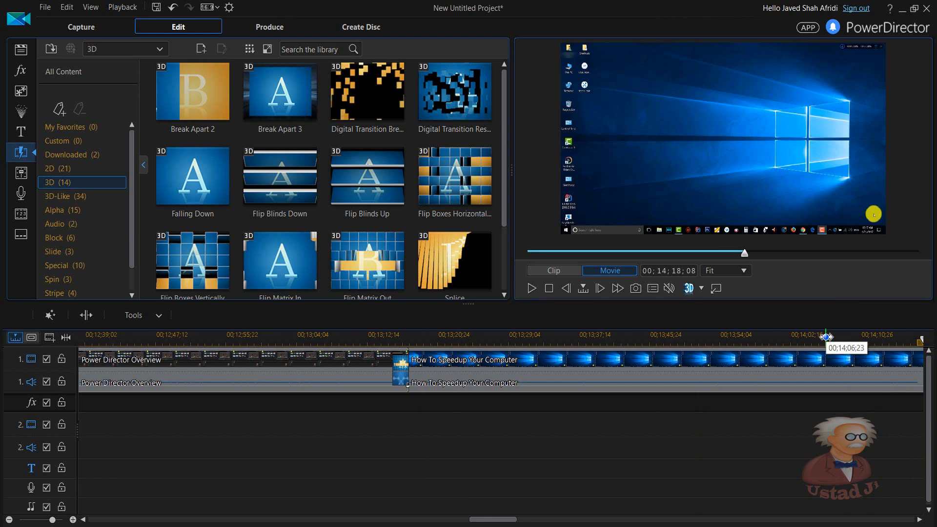
drag(826, 338, 214, 428)
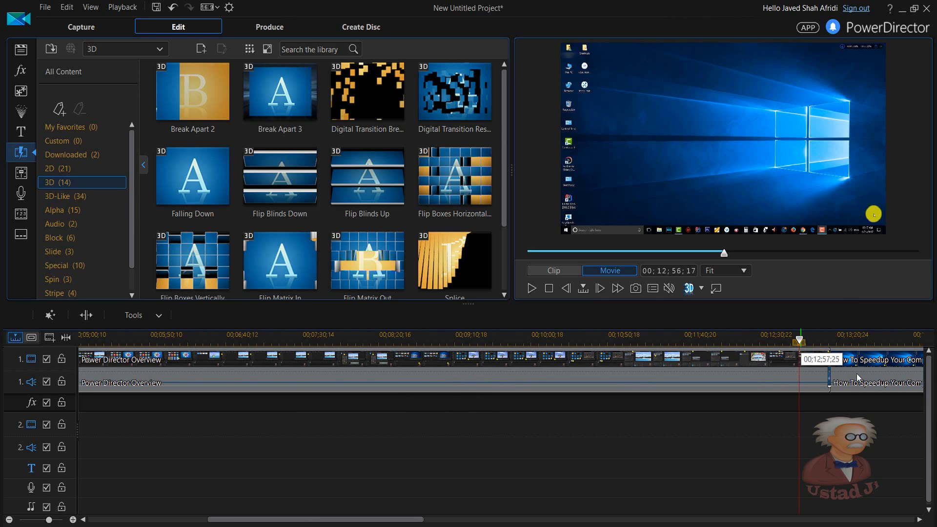
click(830, 372)
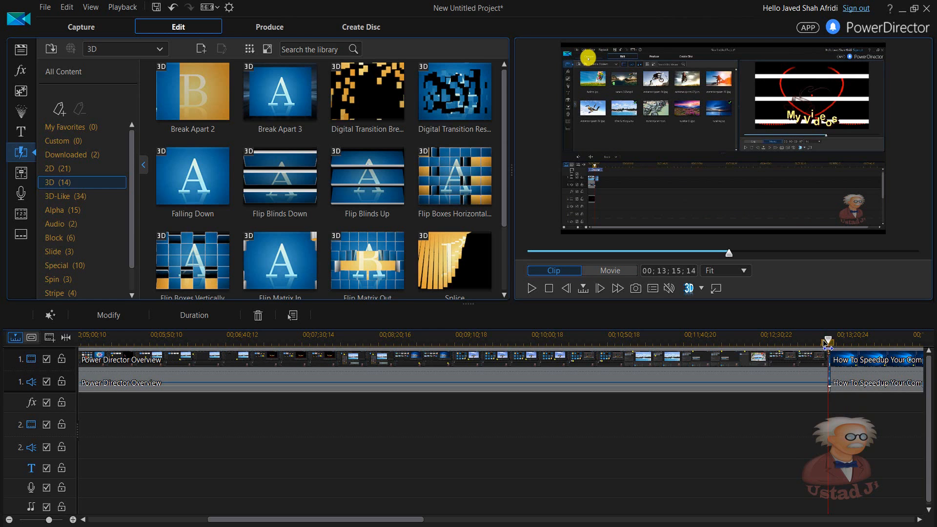
Play the movie from 00;13;12;28 through the transition between the first two clips, and stop playback
drag(828, 344, 825, 344)
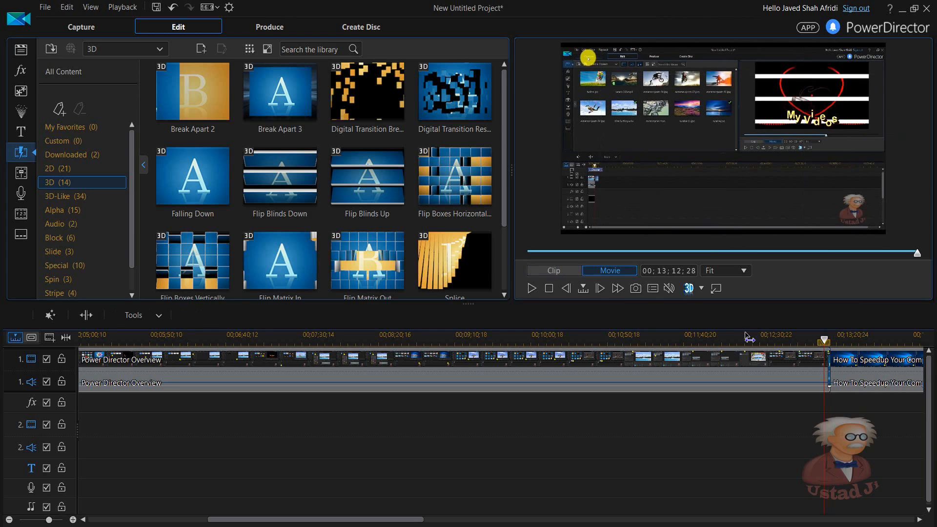
click(532, 273)
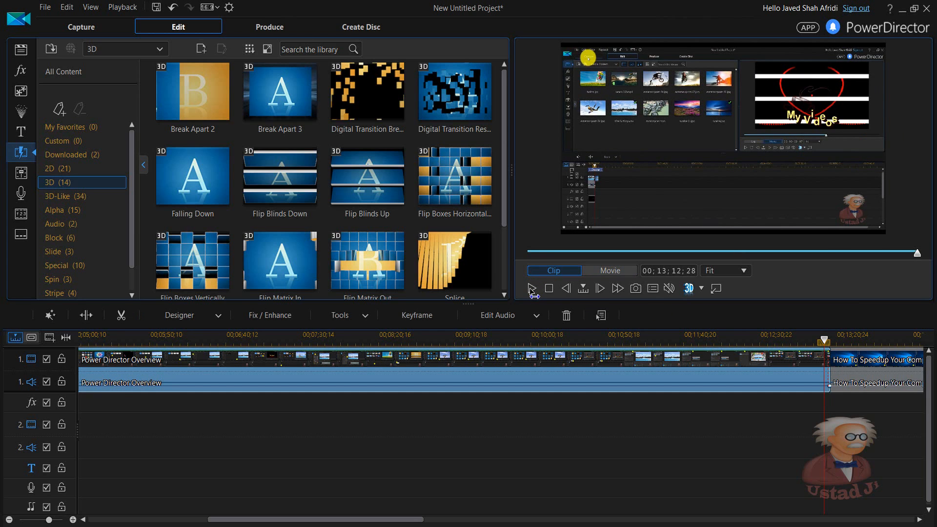
click(532, 289)
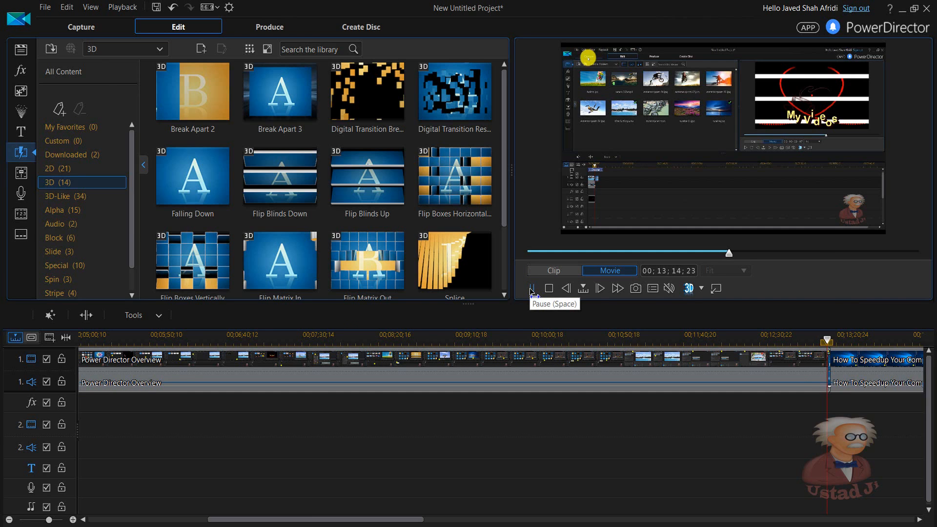
click(531, 290)
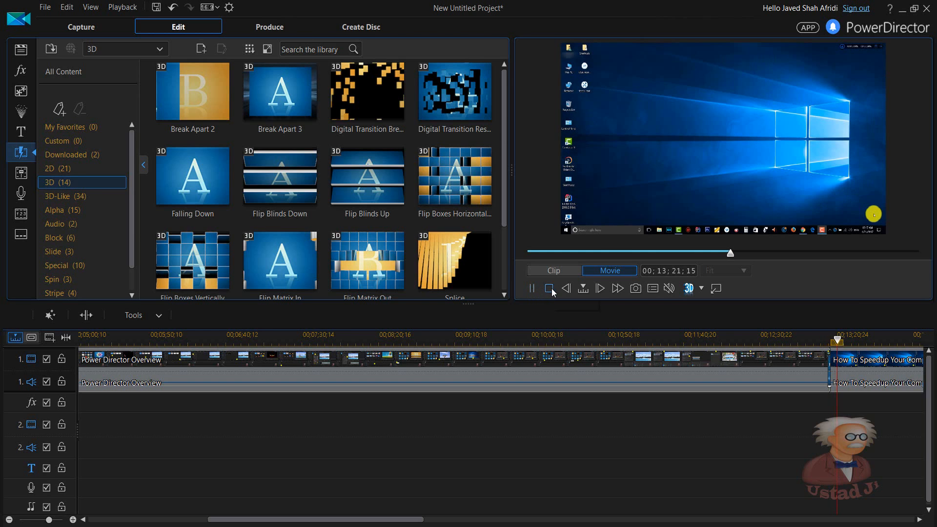
click(549, 289)
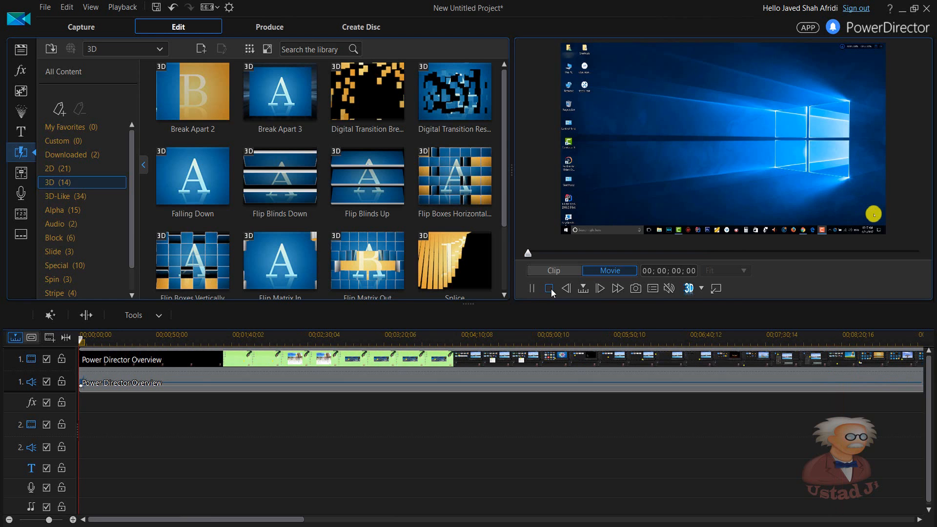
Add the Tea Time PiP object to video track 2 at 00;01;30;27, below the Power Director Overview clip
drag(525, 338, 137, 350)
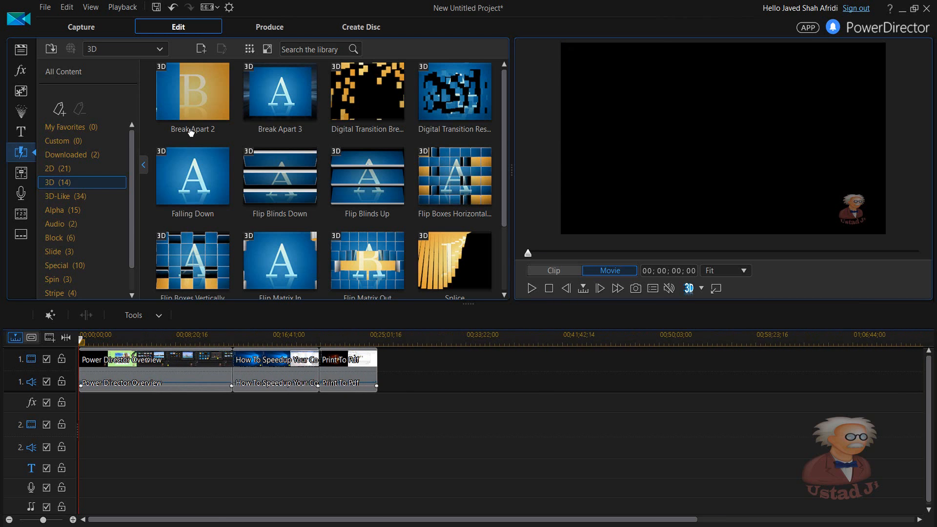
click(25, 114)
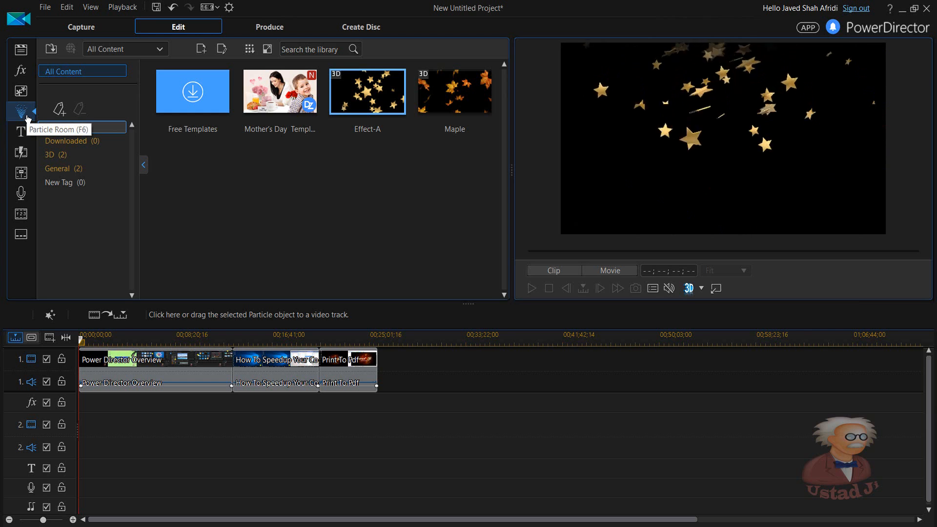
click(22, 95)
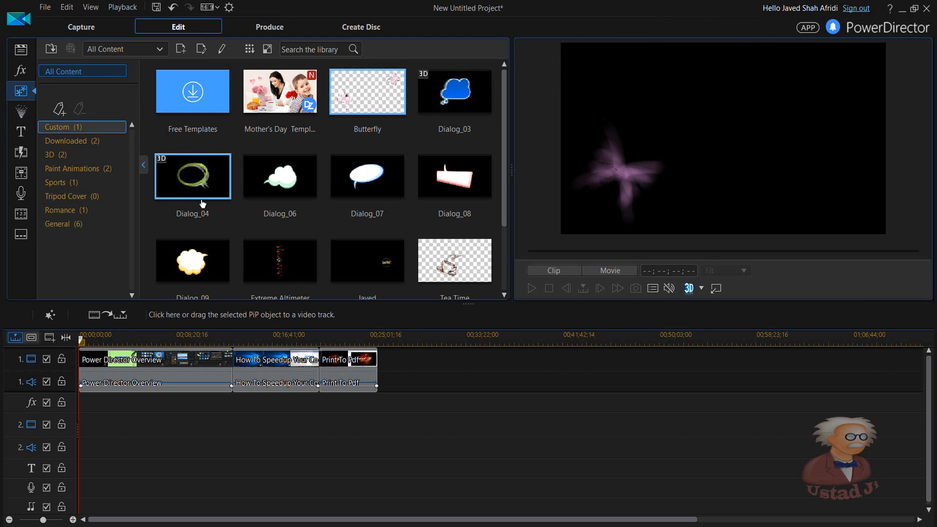
drag(503, 154, 510, 223)
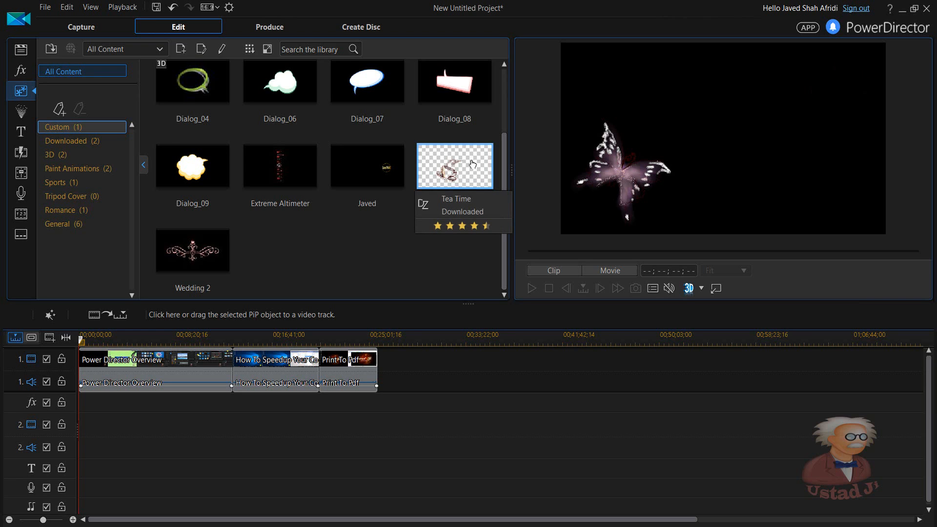
mouse_move(472, 164)
mouse_down()
mouse_move(397, 341)
mouse_move(355, 397)
mouse_move(190, 447)
mouse_move(97, 451)
mouse_up()
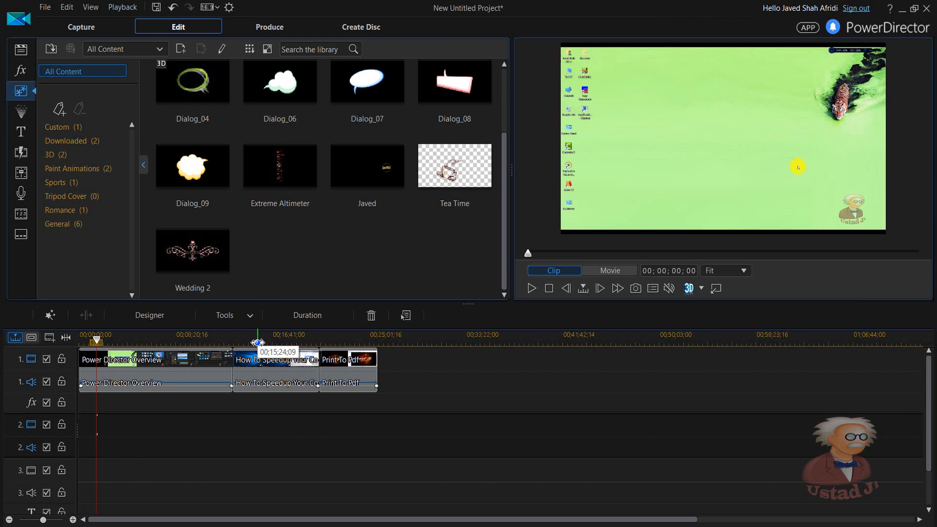
Lengthen the Tea Time object to a duration of 00;00;28;13 and play the movie from 00;01;24;05
drag(257, 341, 649, 332)
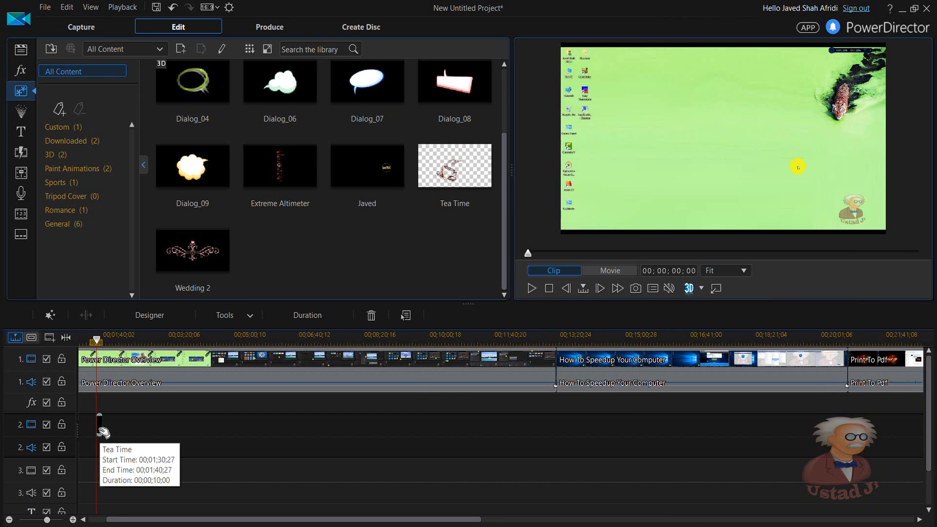
drag(102, 429, 117, 430)
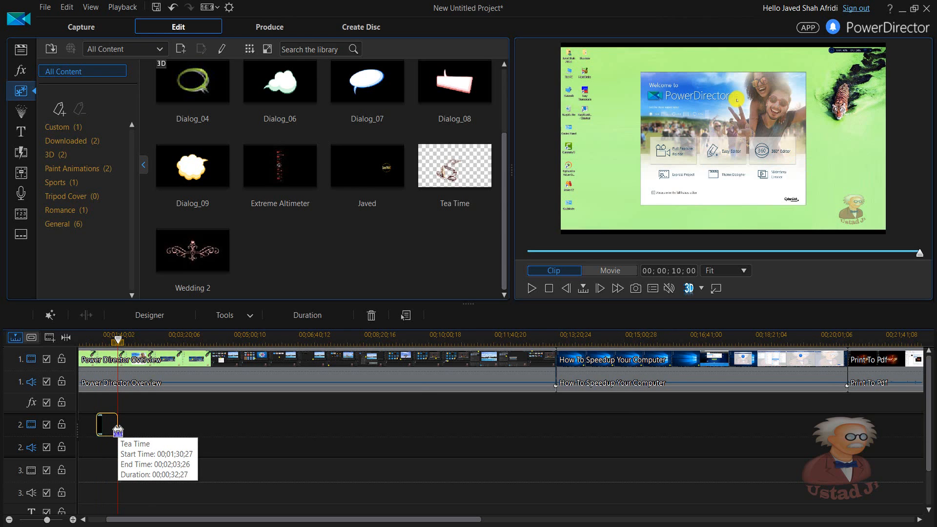
drag(118, 431, 114, 433)
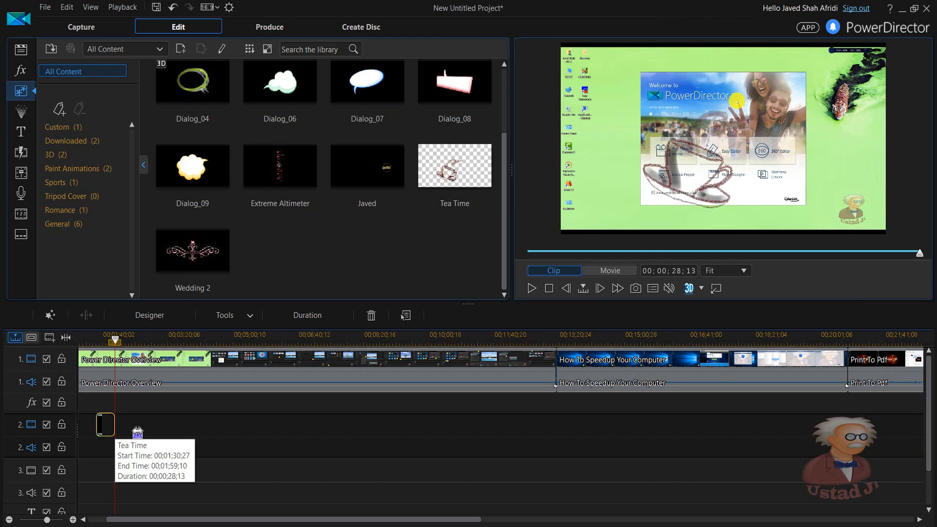
click(138, 433)
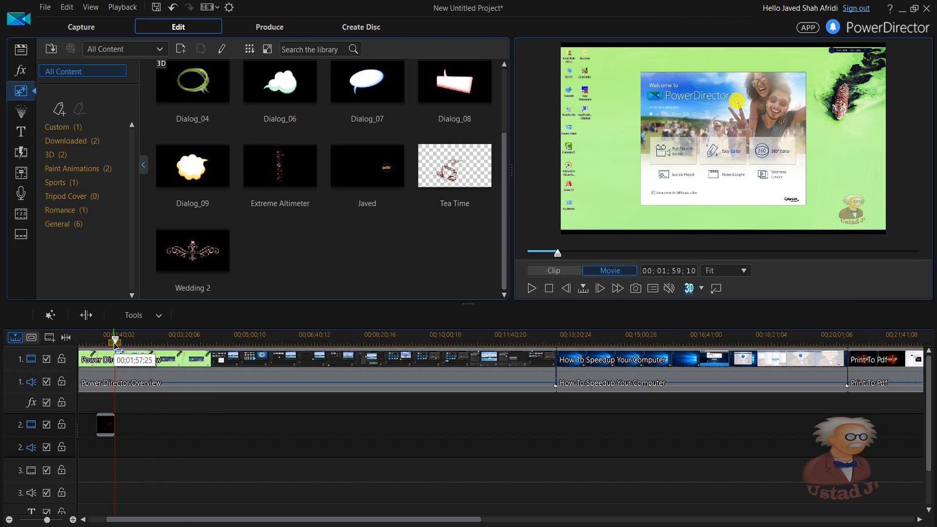
drag(109, 352, 92, 350)
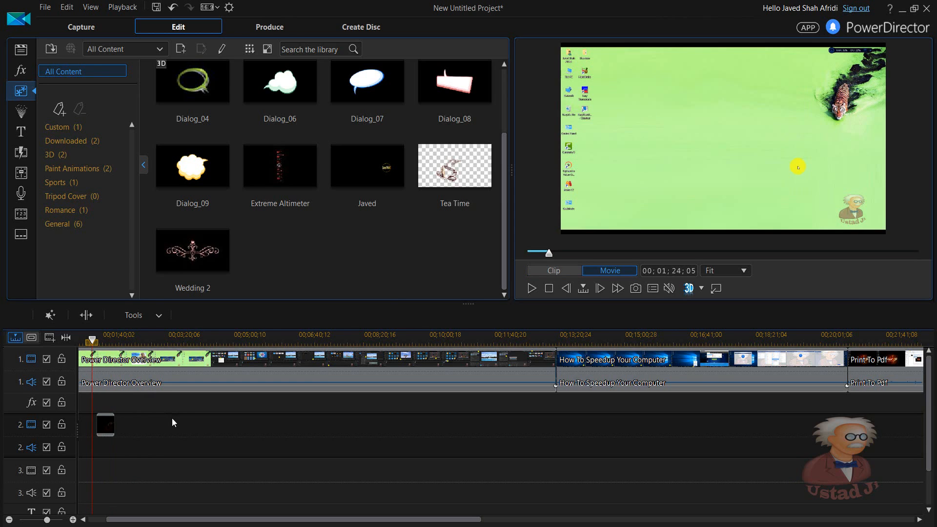
click(530, 289)
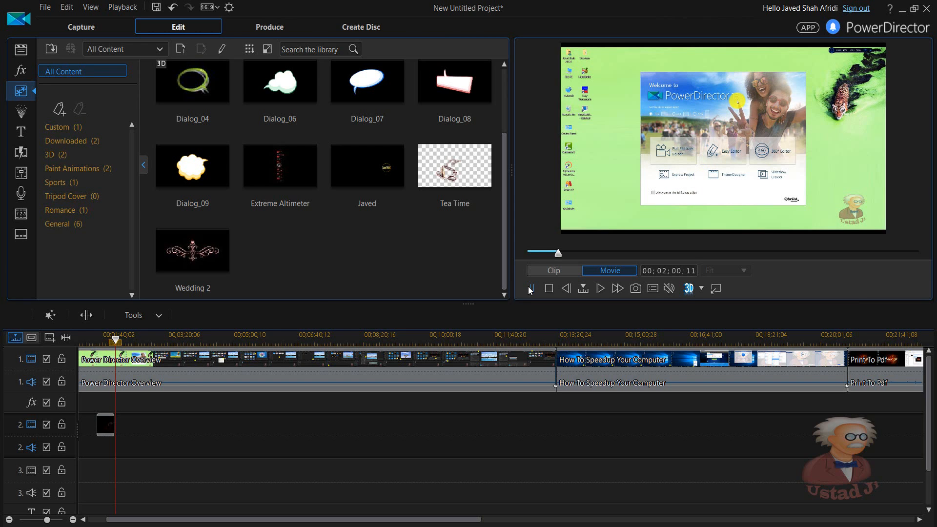
Place the Maple particle effect on video track 2 just after Tea Time, play through it, and stop playback
click(25, 116)
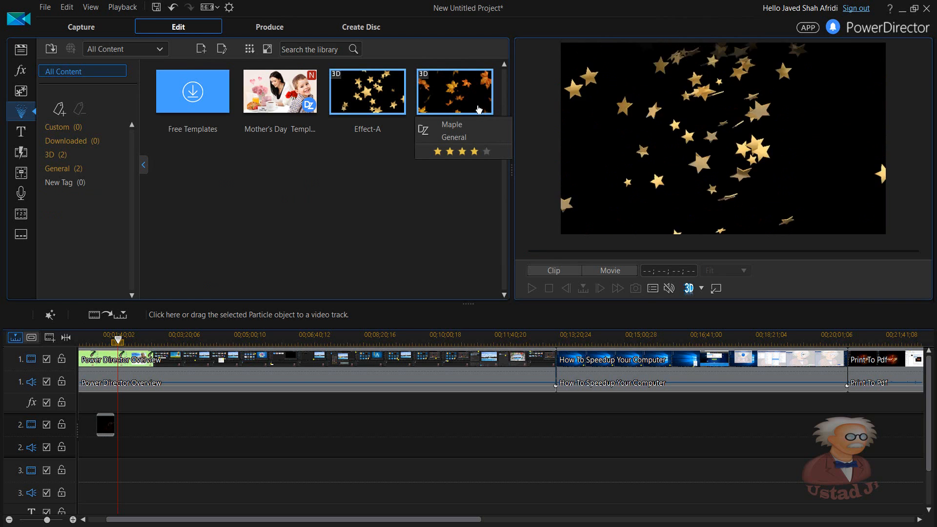
drag(479, 109, 119, 441)
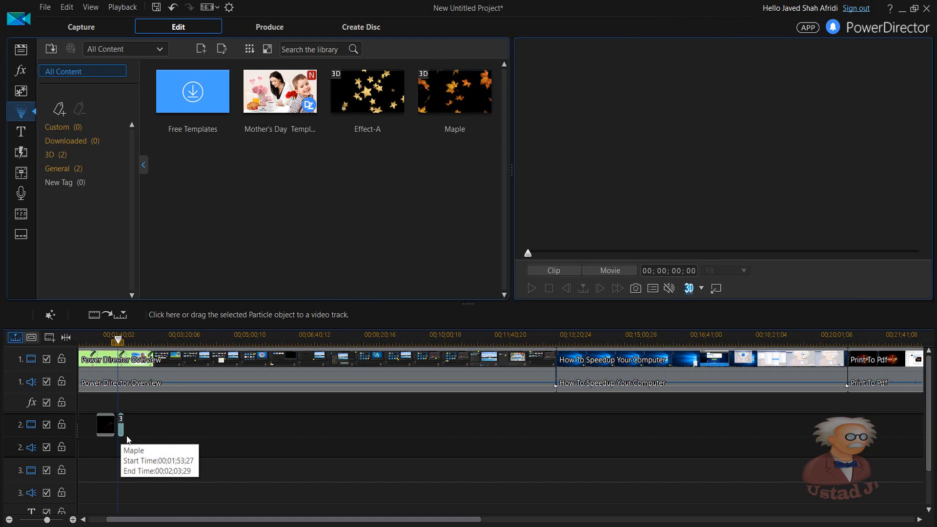
click(153, 430)
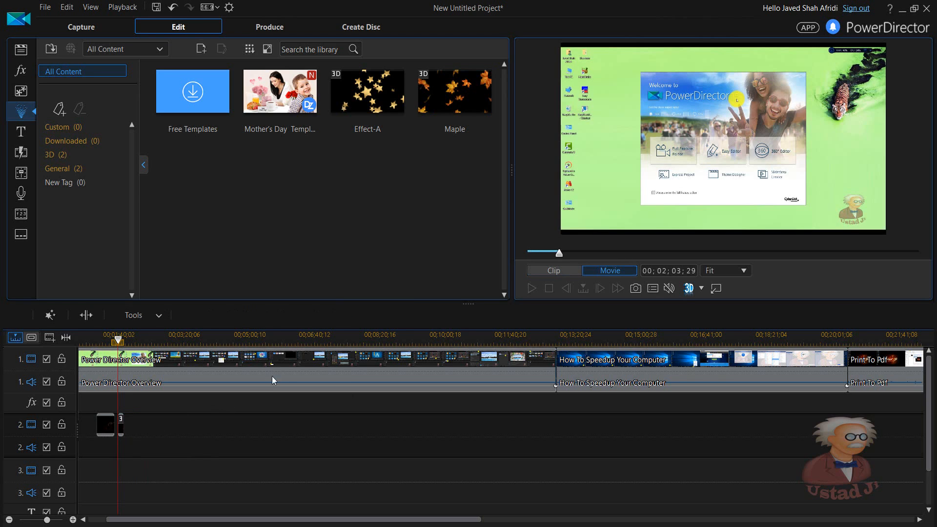
click(531, 289)
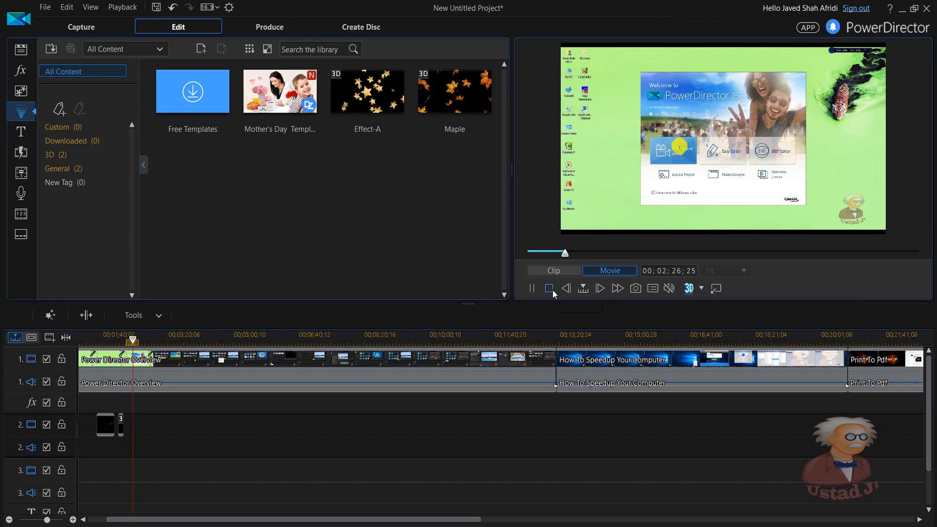
click(553, 290)
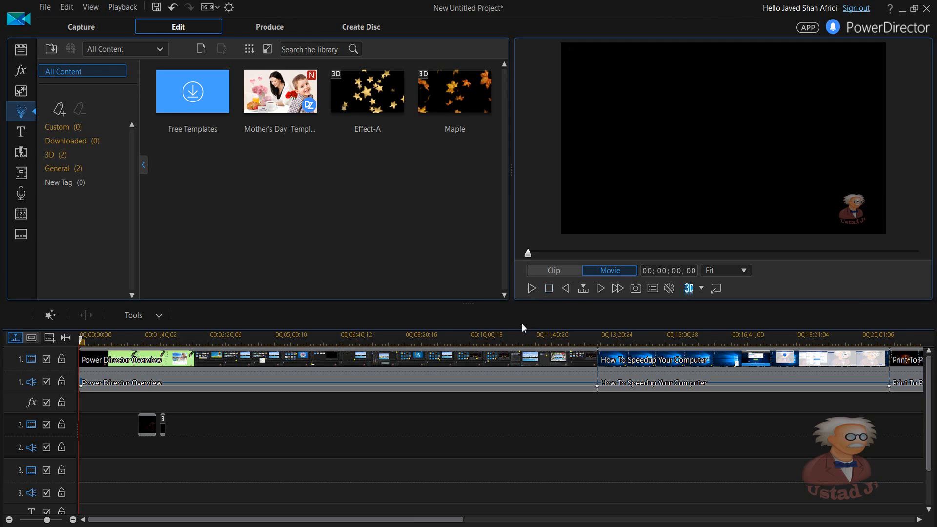
Split the Power Director Overview clip at 00;04;37;18 and again at 00;11;45;13
drag(517, 336, 209, 369)
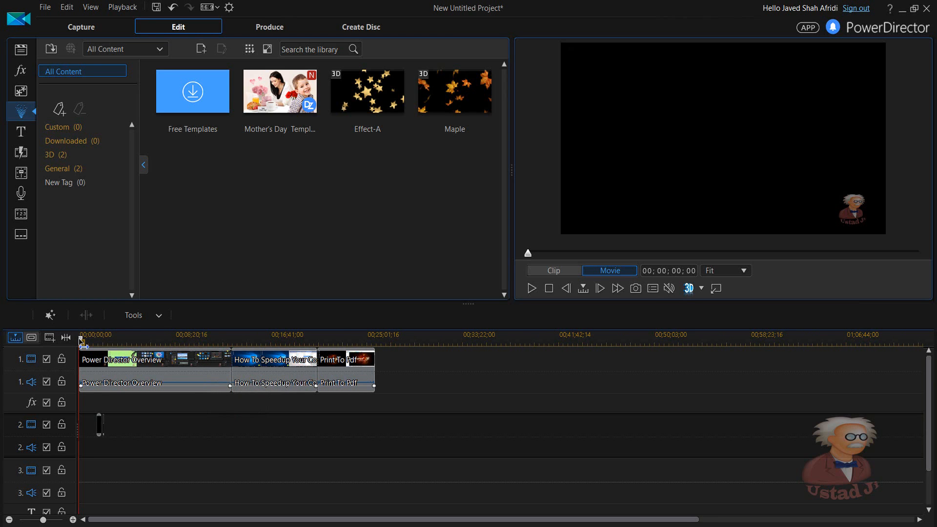
drag(82, 342, 135, 350)
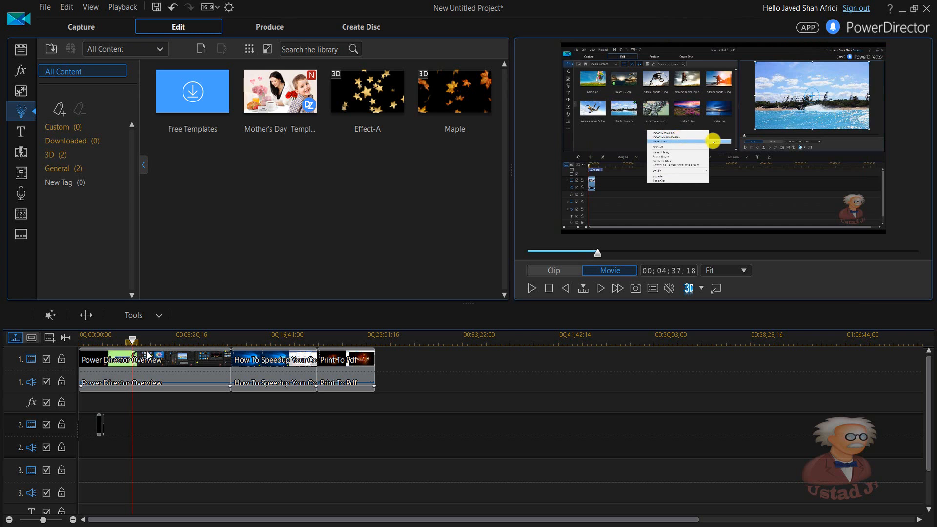
click(152, 369)
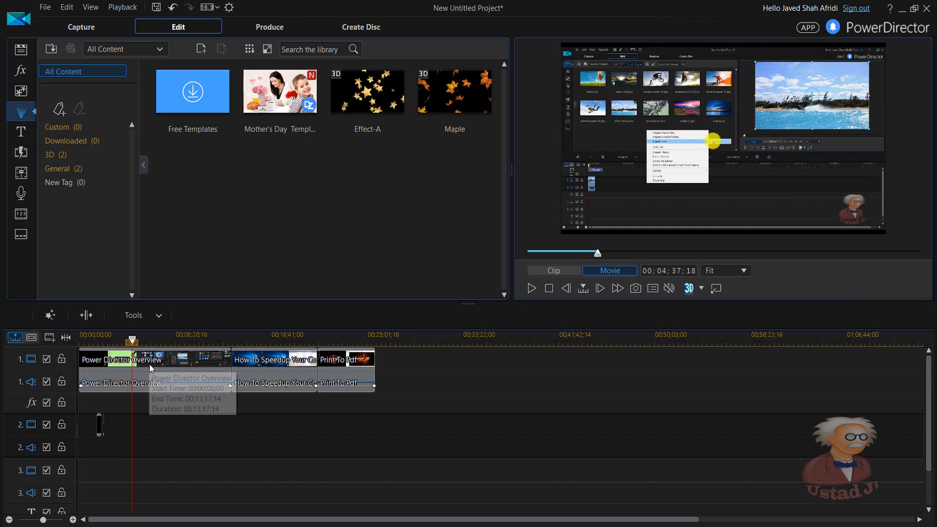
click(86, 320)
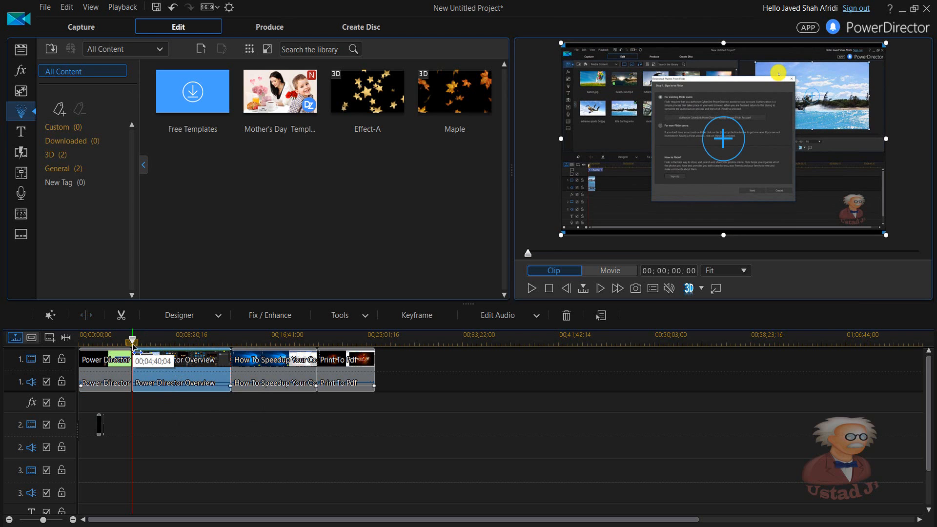
drag(133, 344, 182, 365)
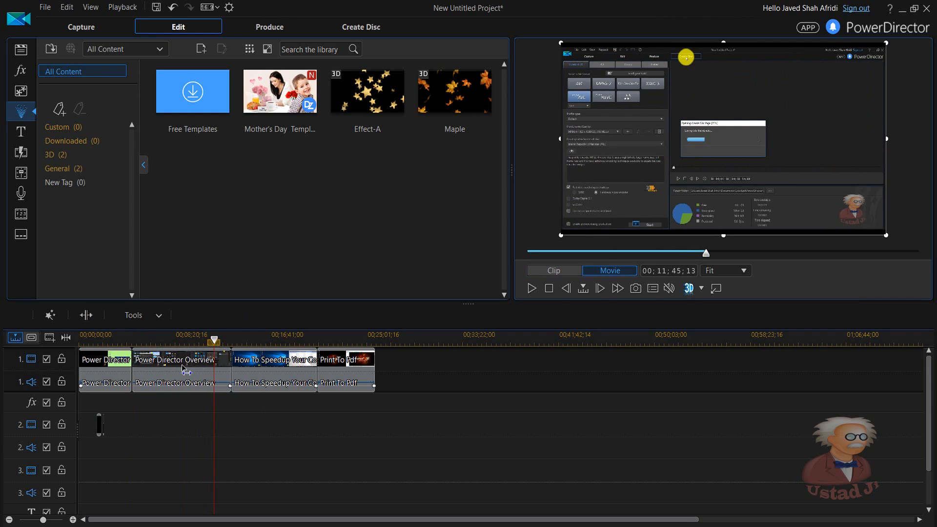
click(185, 370)
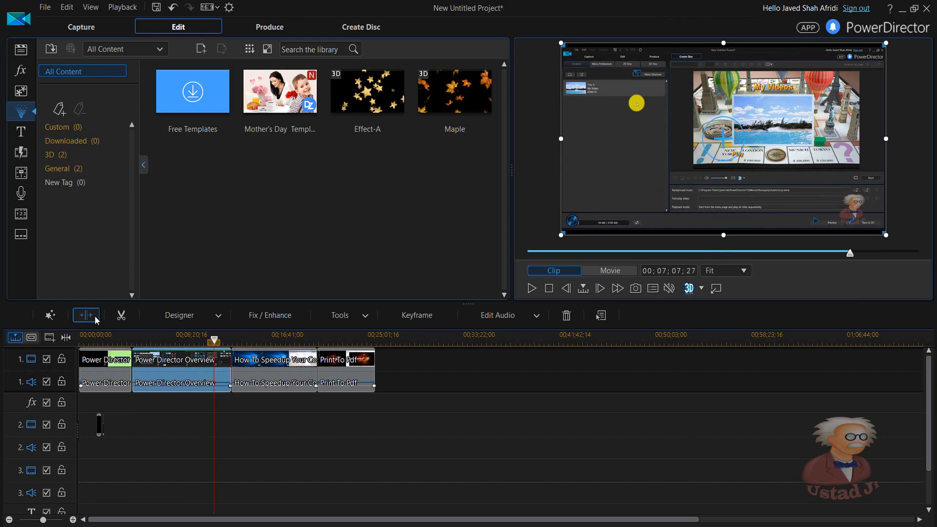
click(95, 318)
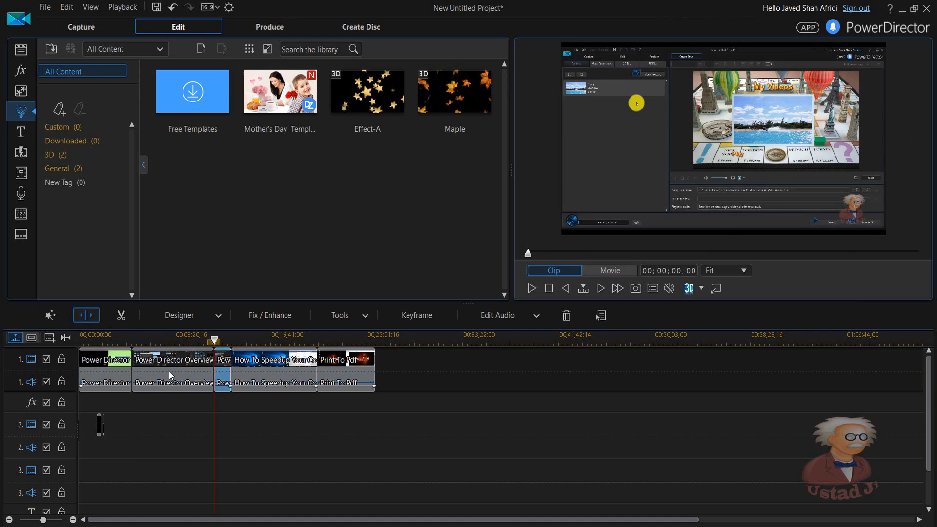
Remove the Power Director Overview segment between the two cuts and close the gap on the track
click(169, 371)
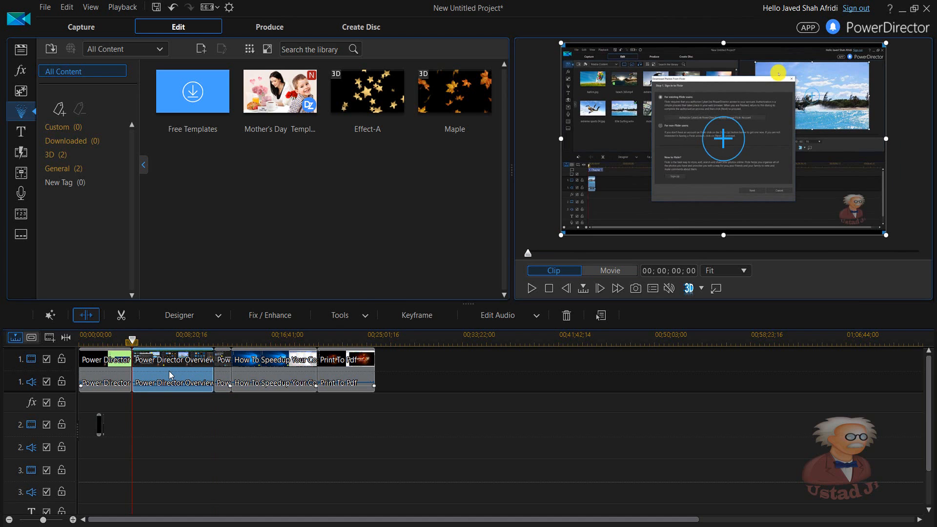
right_click(169, 371)
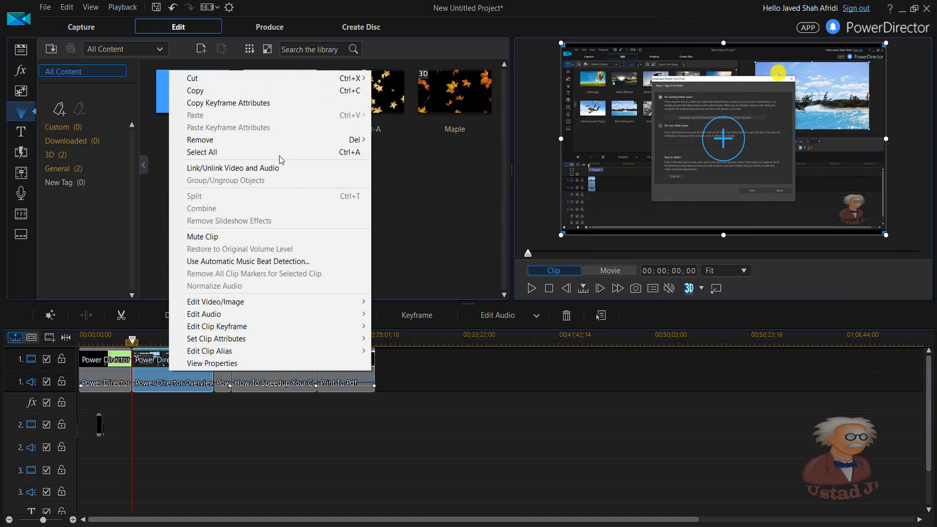
mouse_move(332, 142)
click(395, 152)
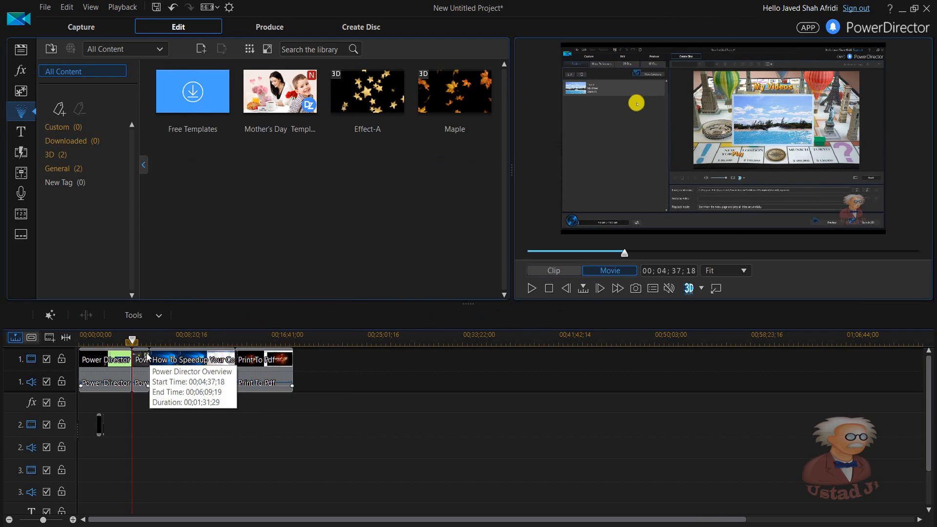
Split the How To Speedup Your Computer clip at 00;07;38;13 and again at 00;12;46;17
drag(133, 341, 172, 348)
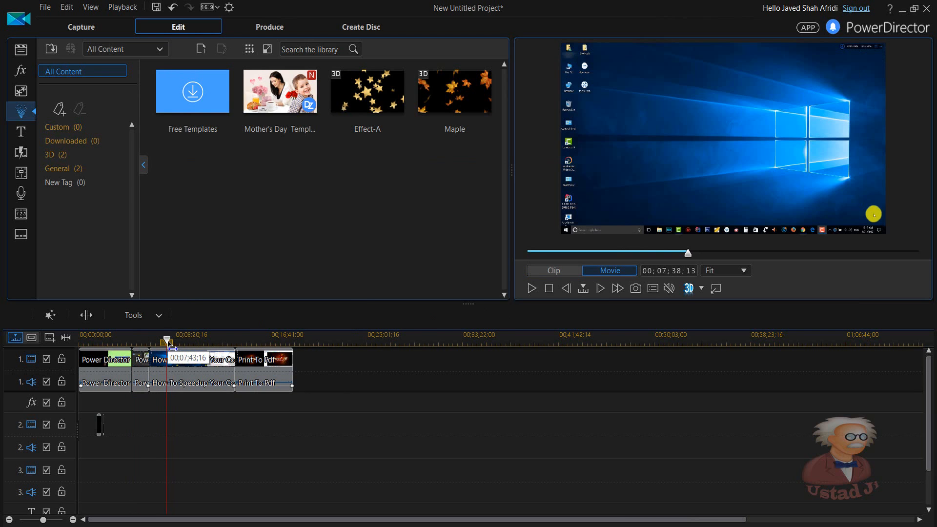
click(86, 315)
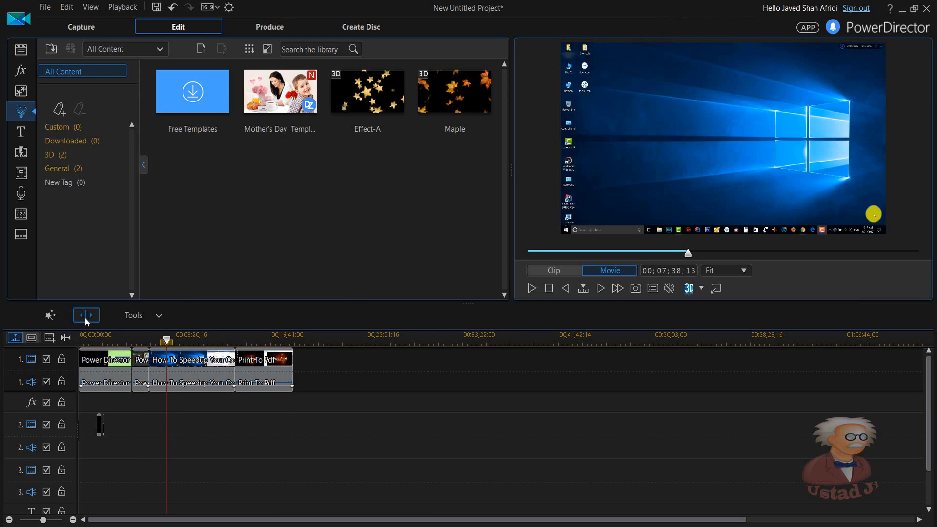
drag(169, 342, 231, 361)
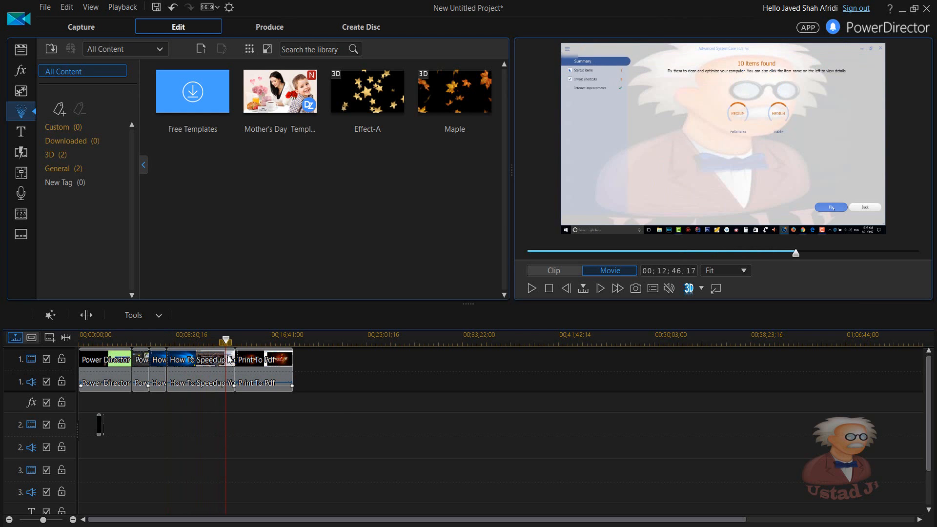
click(92, 321)
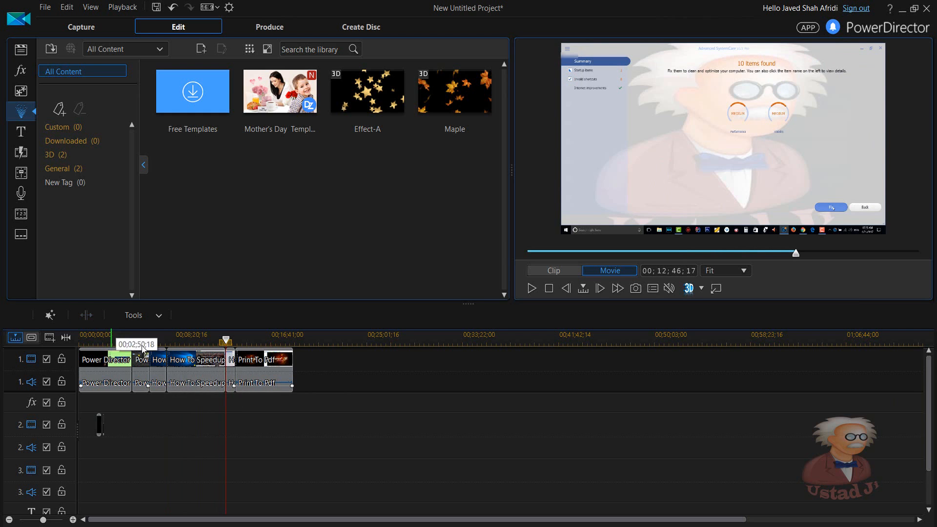
Remove the How To Speedup Your Computer segment between the two cuts and close the gap on the track
click(205, 383)
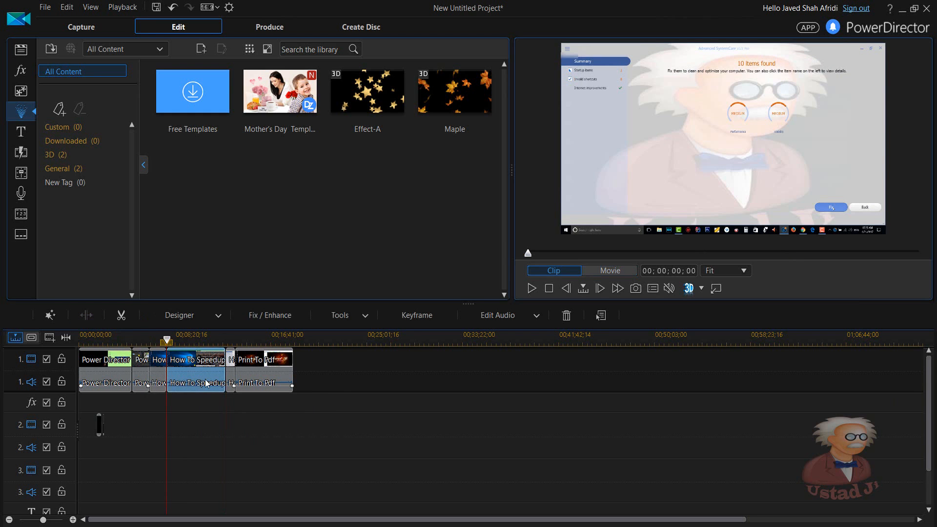
right_click(205, 381)
mouse_move(248, 152)
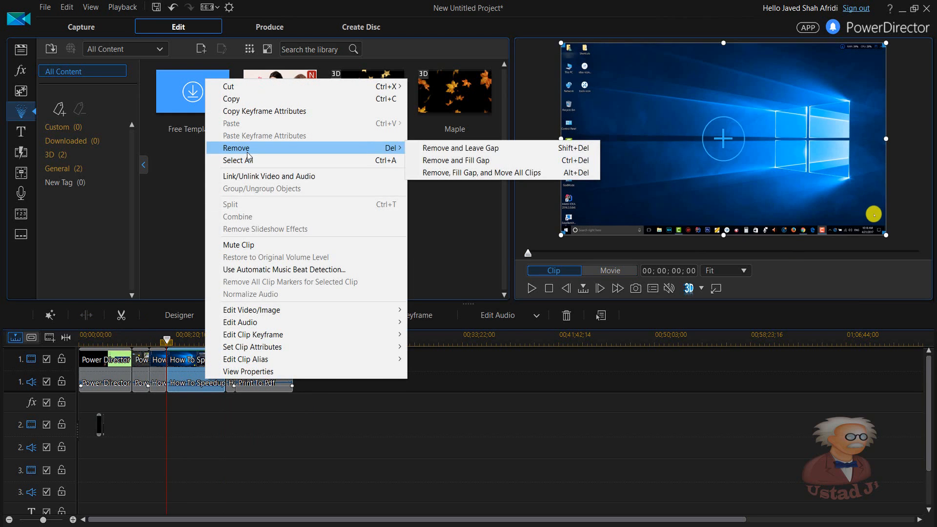
click(456, 160)
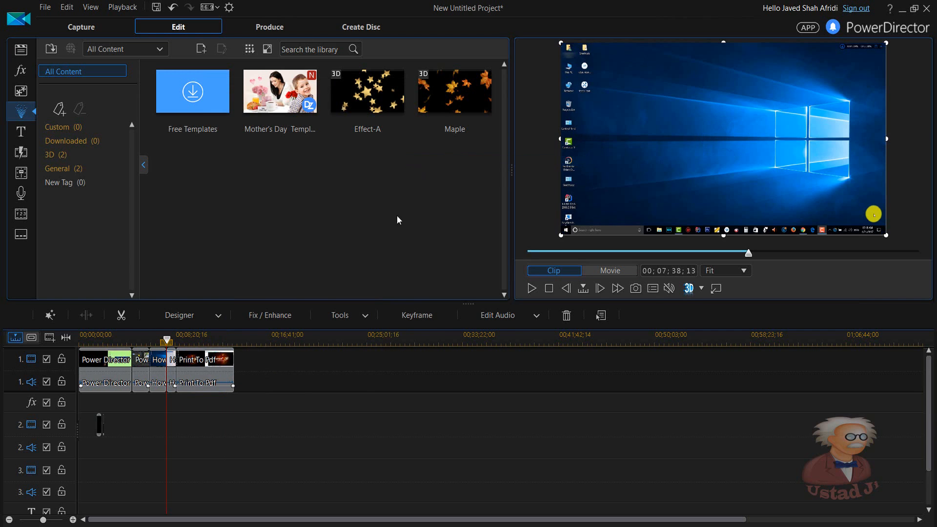
Split the Print To Pdf clip at 00;09;40;21 to trim off everything after the cut, and return the playhead to the timeline start
drag(166, 340, 190, 342)
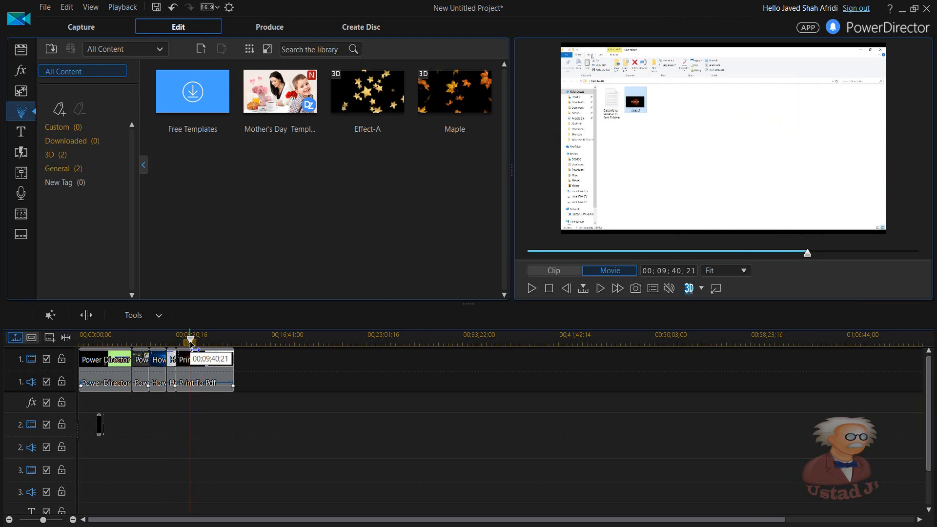
click(90, 317)
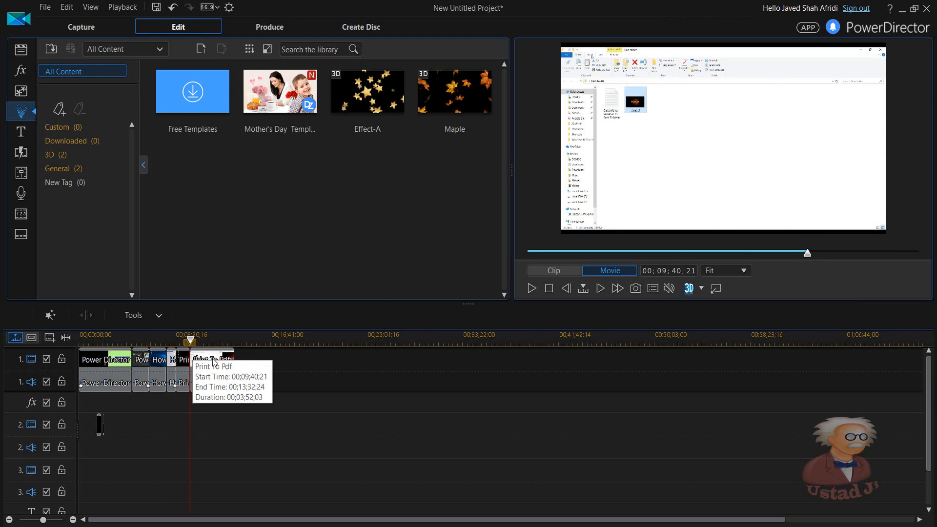
right_click(214, 363)
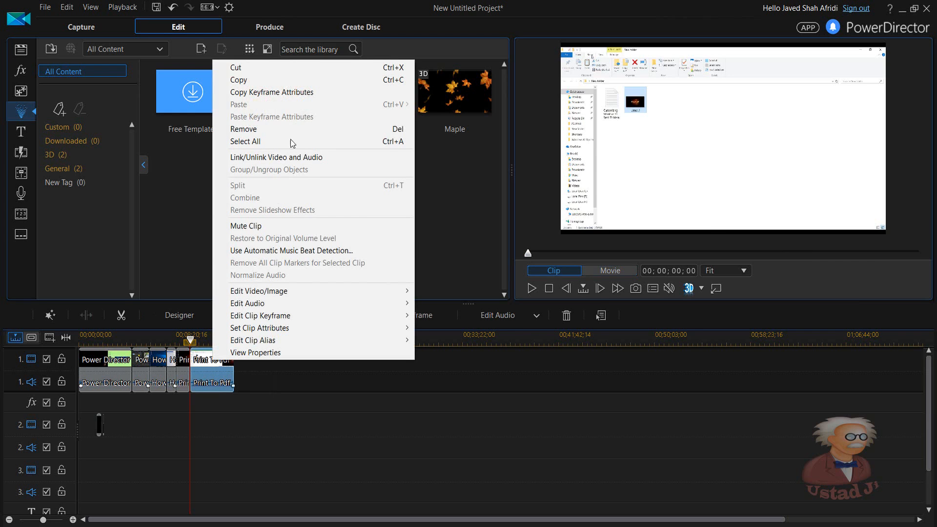
click(282, 130)
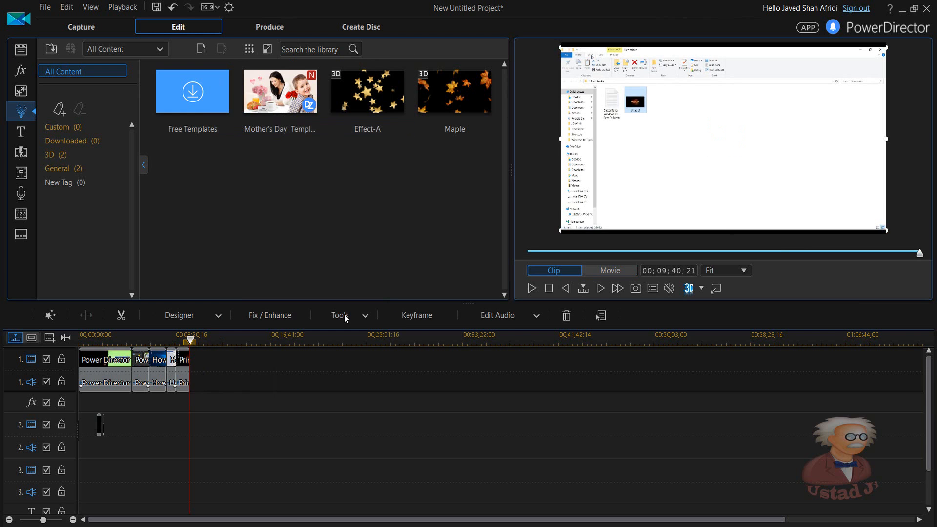
click(121, 404)
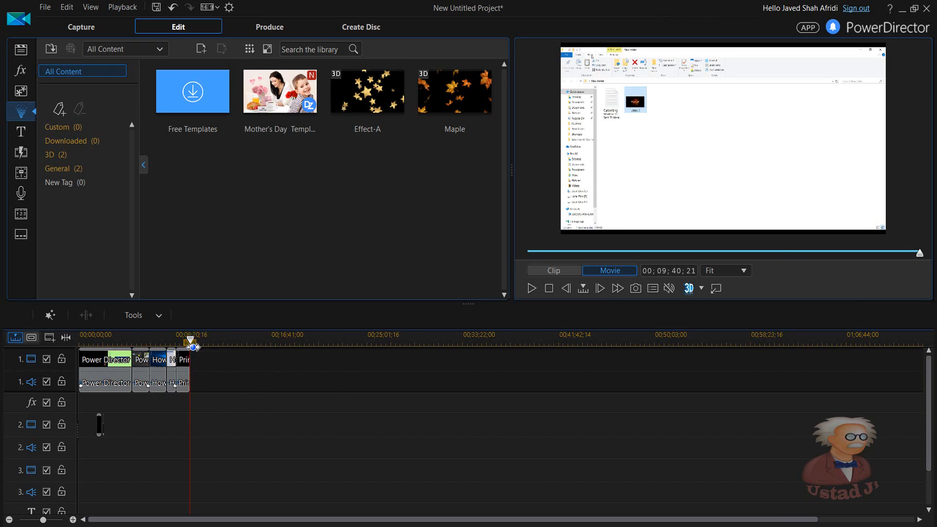
drag(192, 347, 80, 361)
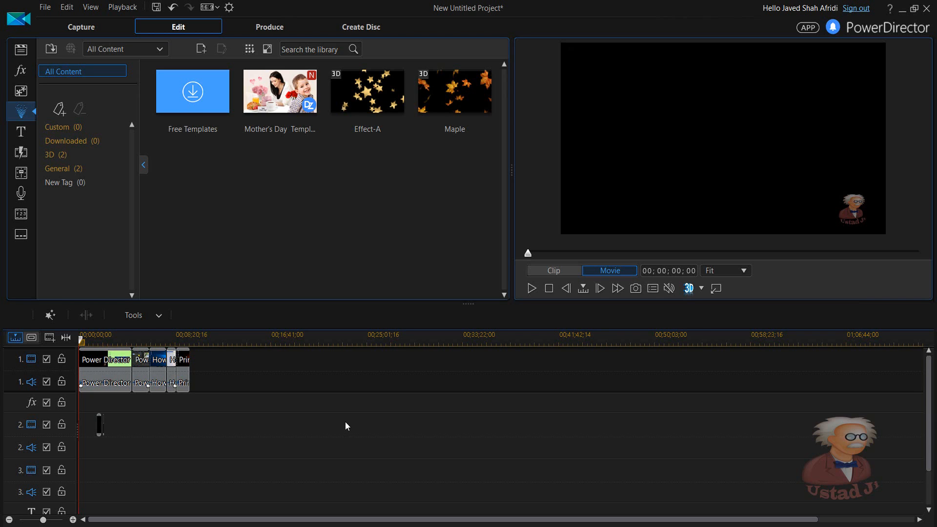
Set up production as H.264 AVC in MP4 with profile type All and quality MPEG-4 1920 x 1080/24p (16 Mbps)
click(265, 28)
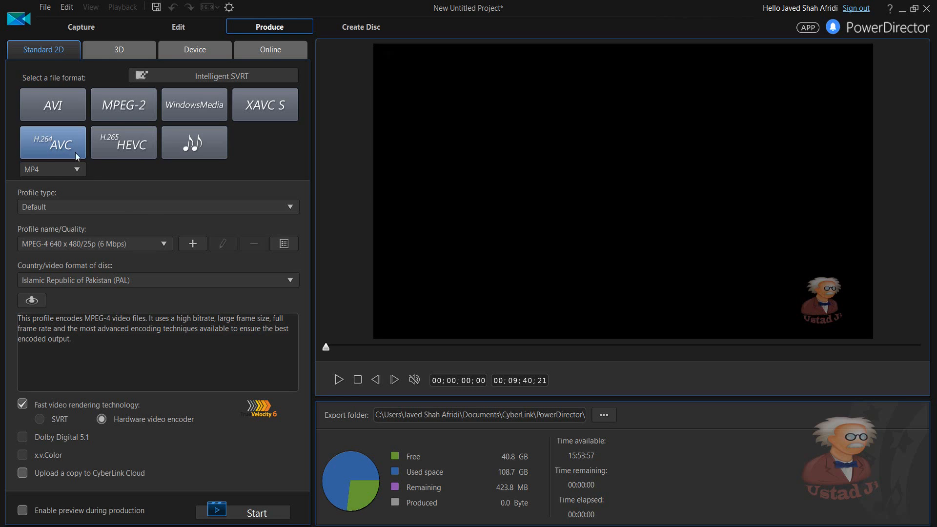
click(83, 175)
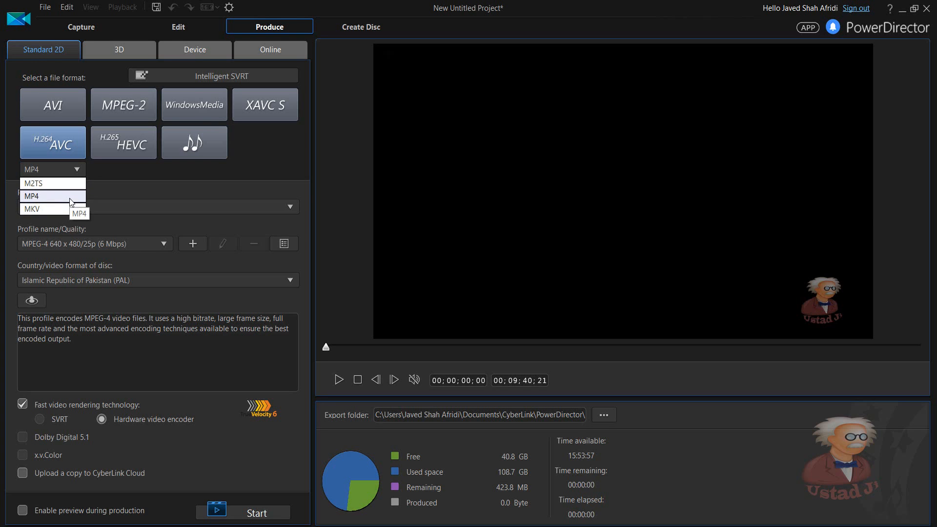
click(77, 170)
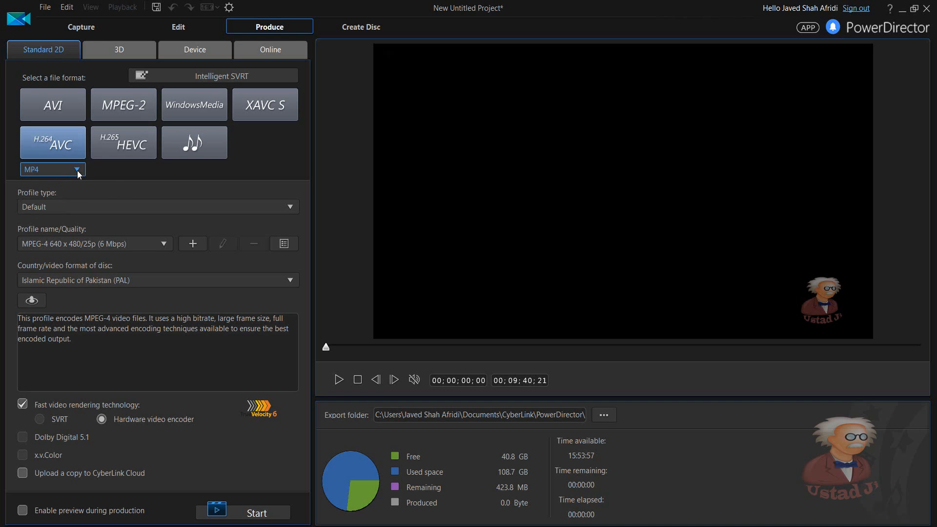
click(114, 214)
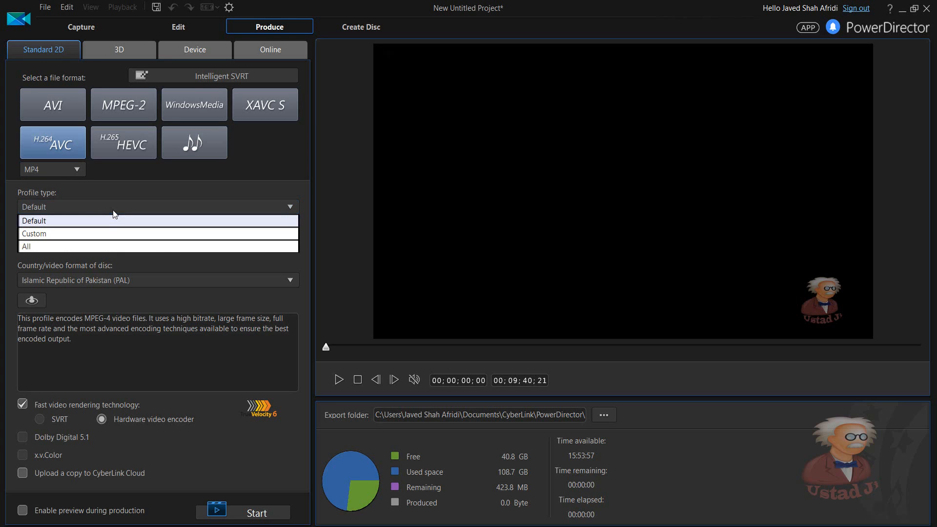
click(105, 249)
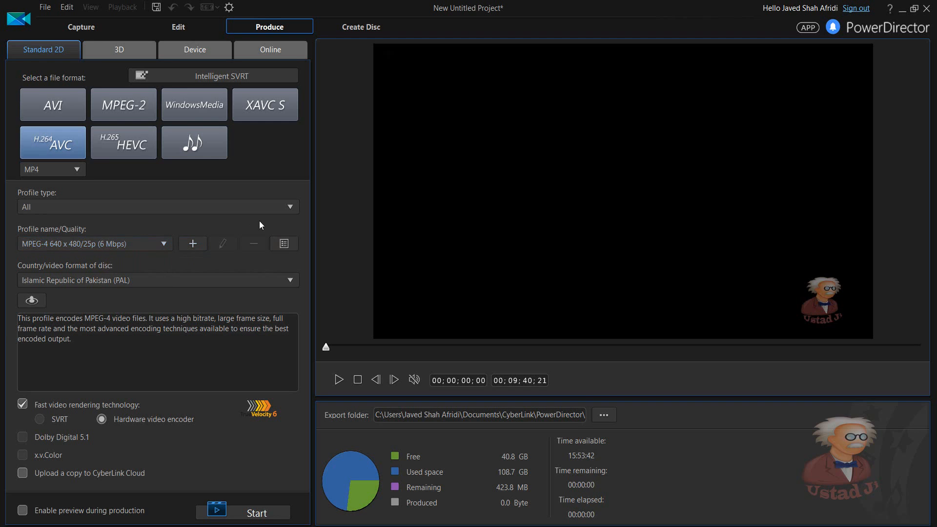
click(168, 247)
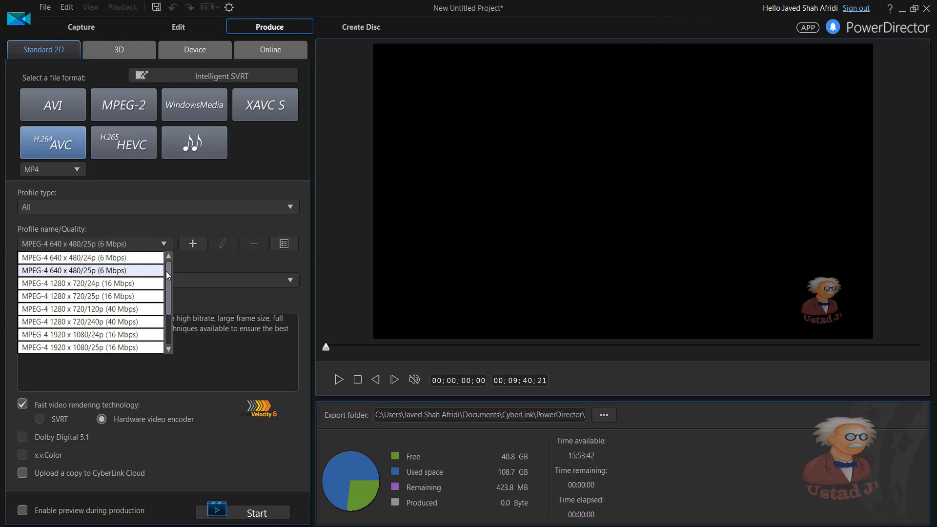
drag(166, 271, 163, 332)
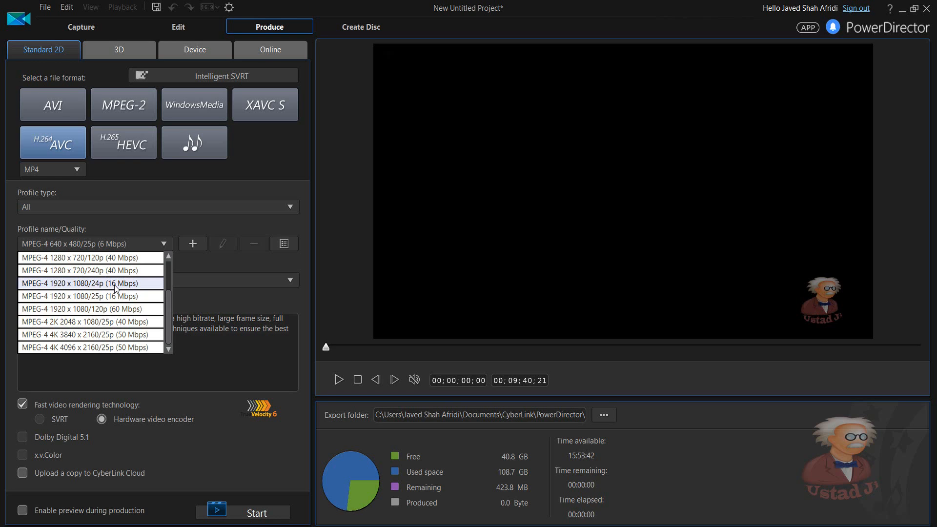
click(114, 285)
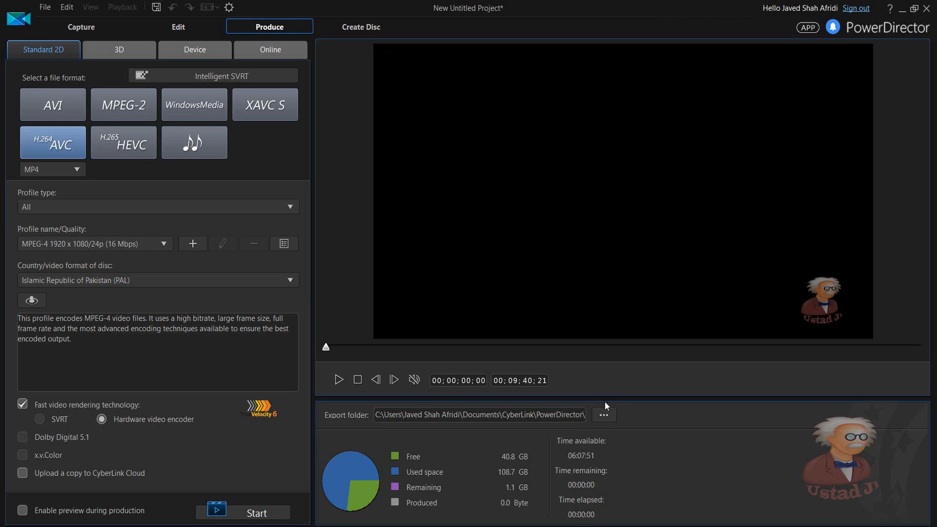
Set the export destination to Produce_2.mp4 on the Desktop and start producing the video
click(605, 418)
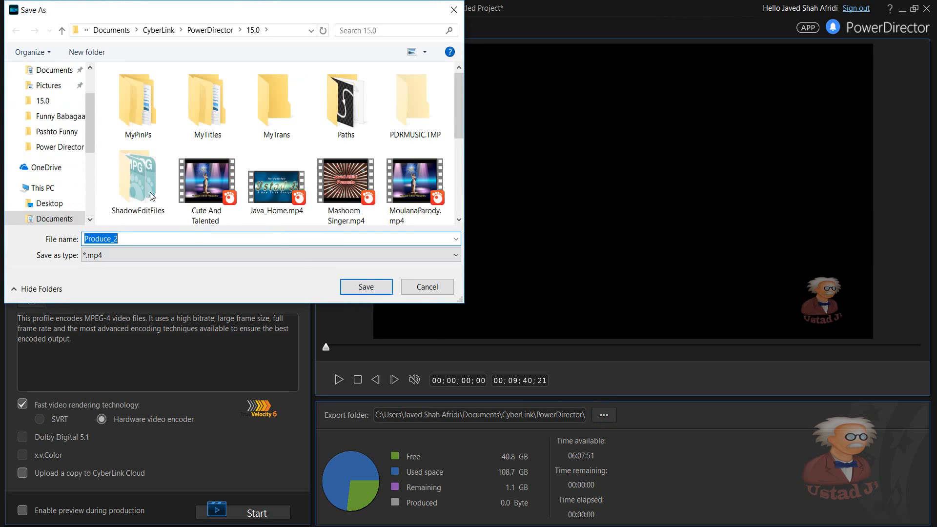
scroll(84, 74, up, 2)
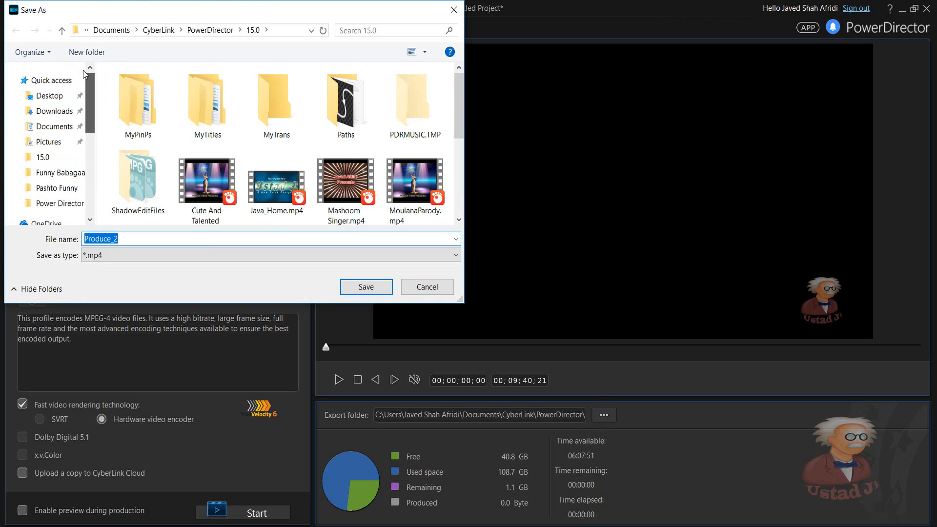
click(73, 95)
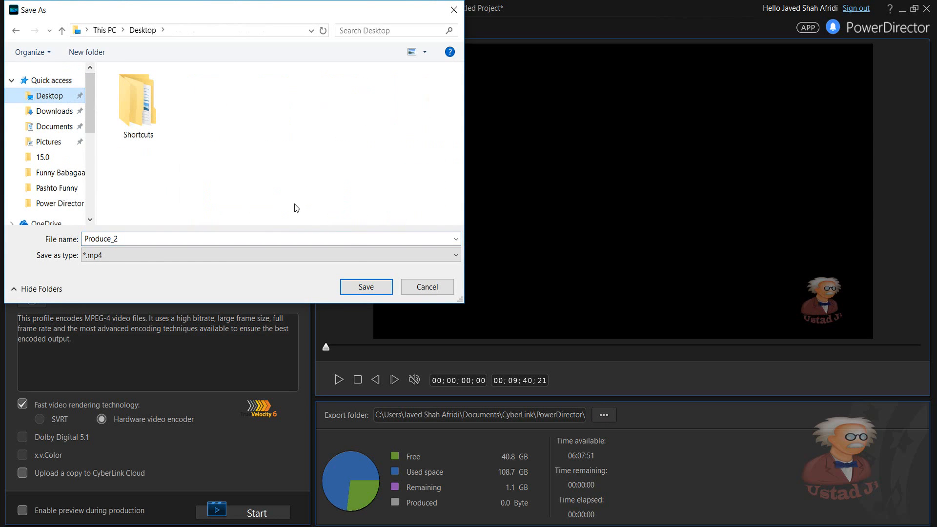
click(375, 292)
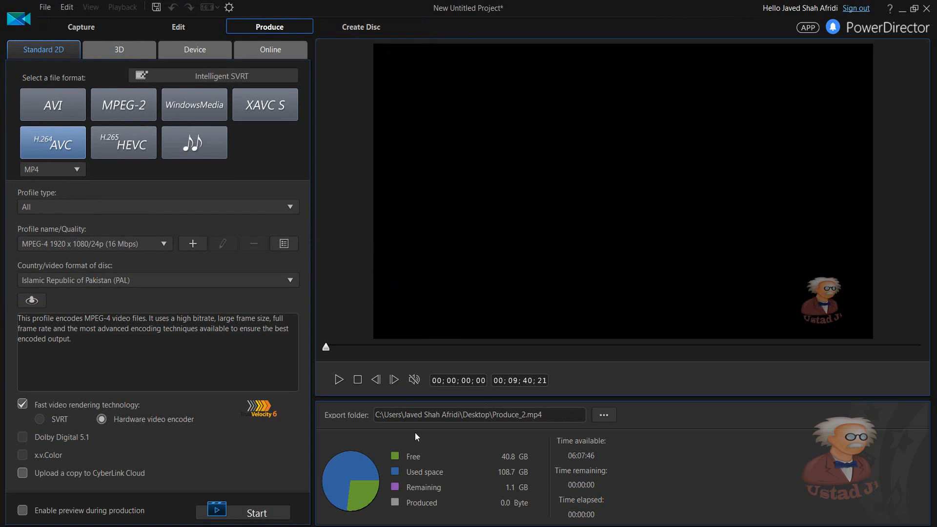
click(250, 512)
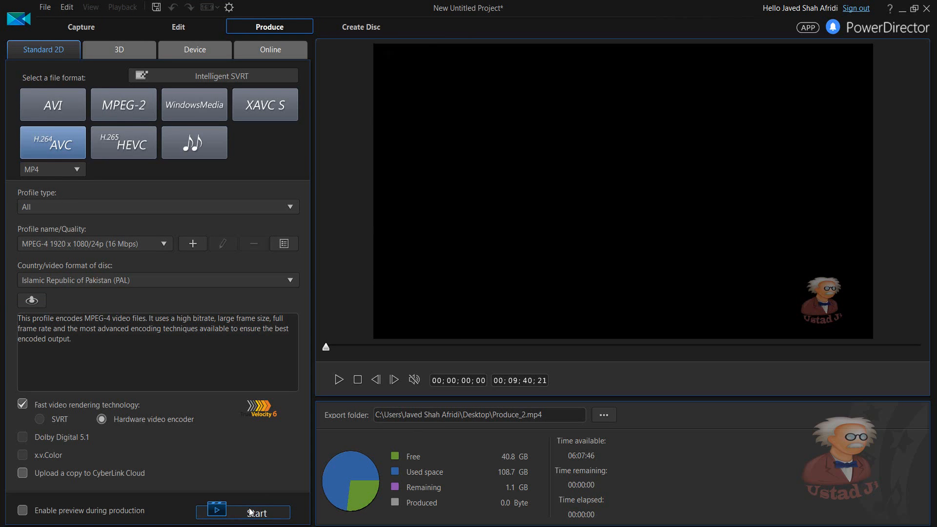